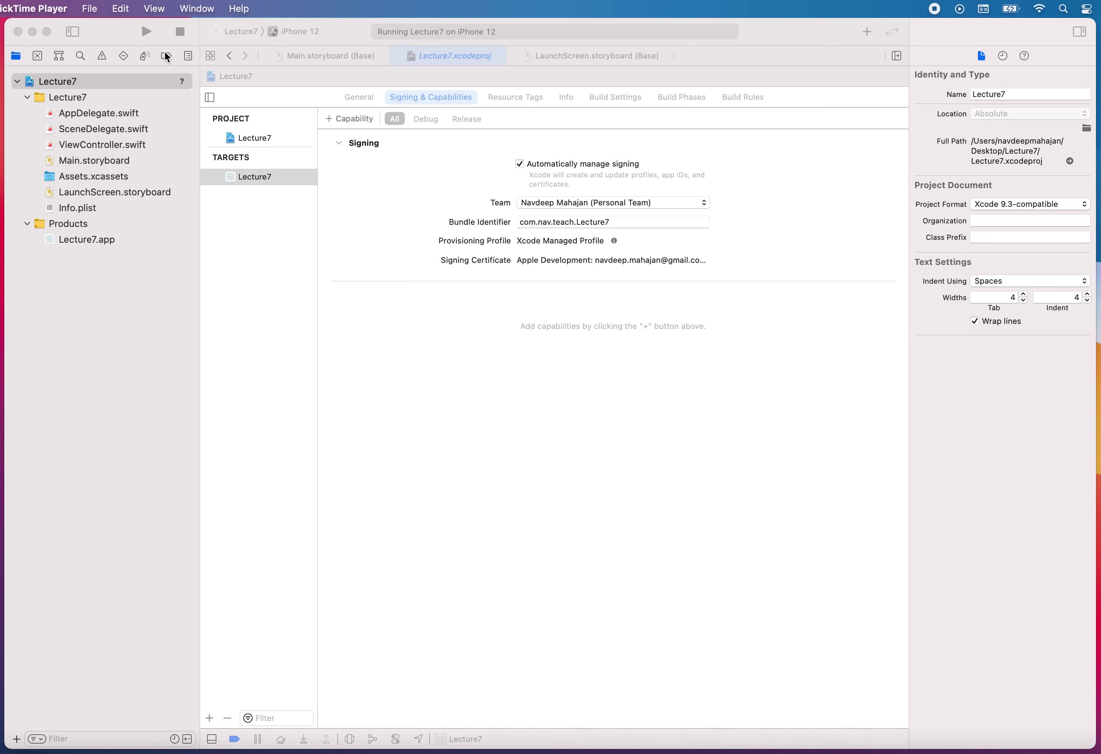
Step: Check the available run destinations for the Lecture7 project and view the app running in the iPhone 12 simulator
{"action": "left_click", "coordinate": [154, 82]}
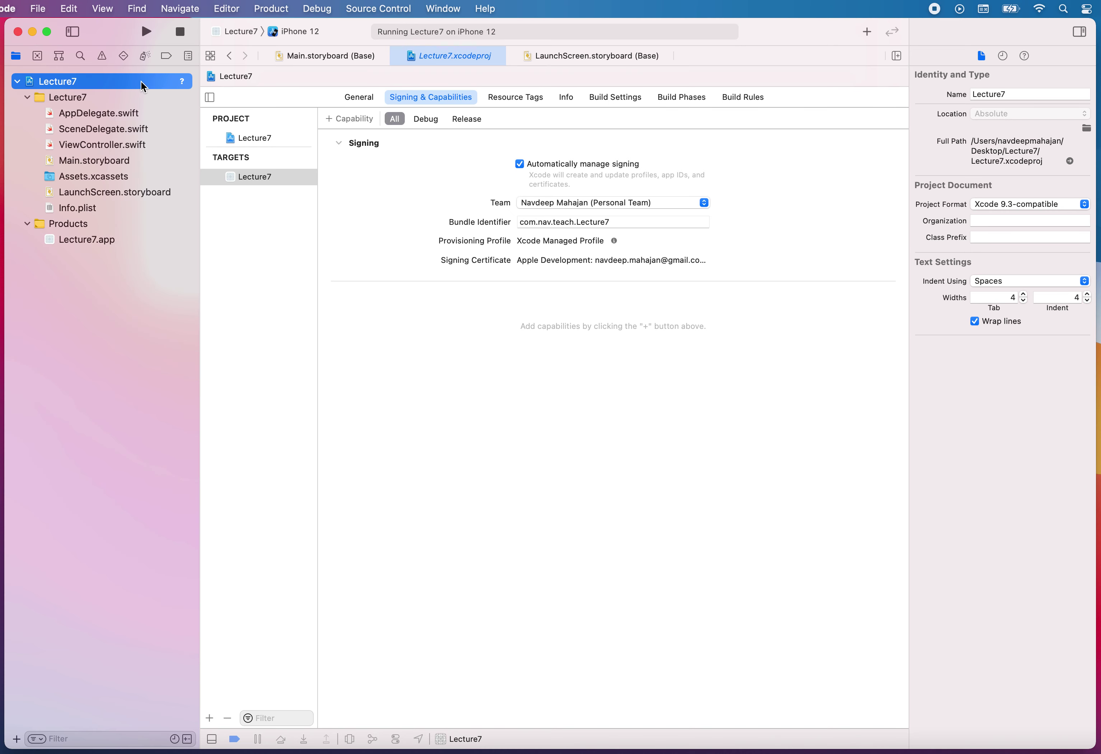
{"action": "left_click", "coordinate": [245, 30]}
{"action": "mouse_move", "coordinate": [288, 33]}
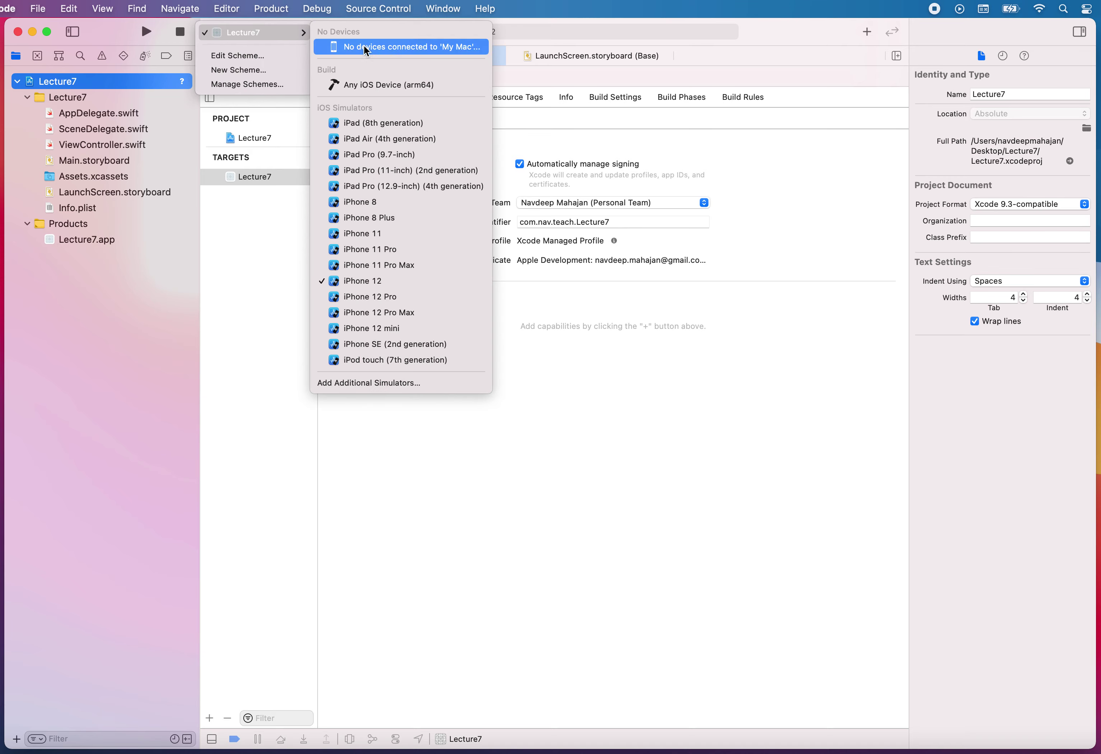
{"action": "left_click", "coordinate": [151, 34]}
{"action": "left_click", "coordinate": [151, 34]}
{"action": "left_click", "coordinate": [547, 426]}
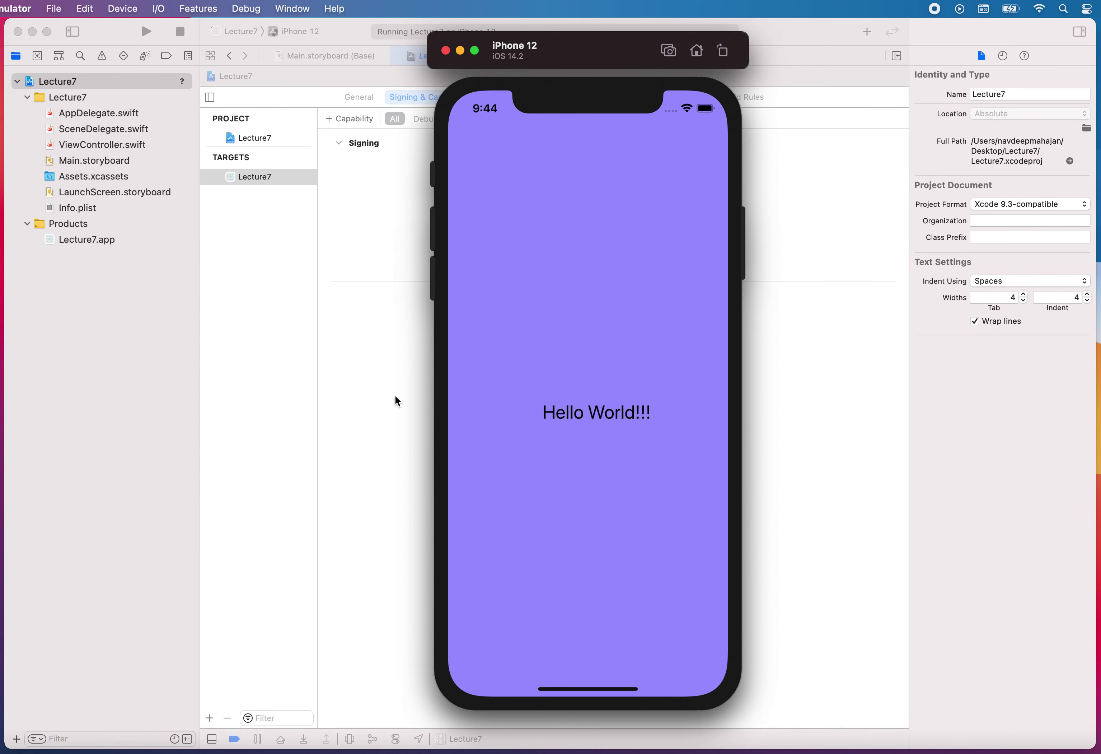
{"action": "left_click", "coordinate": [390, 394]}
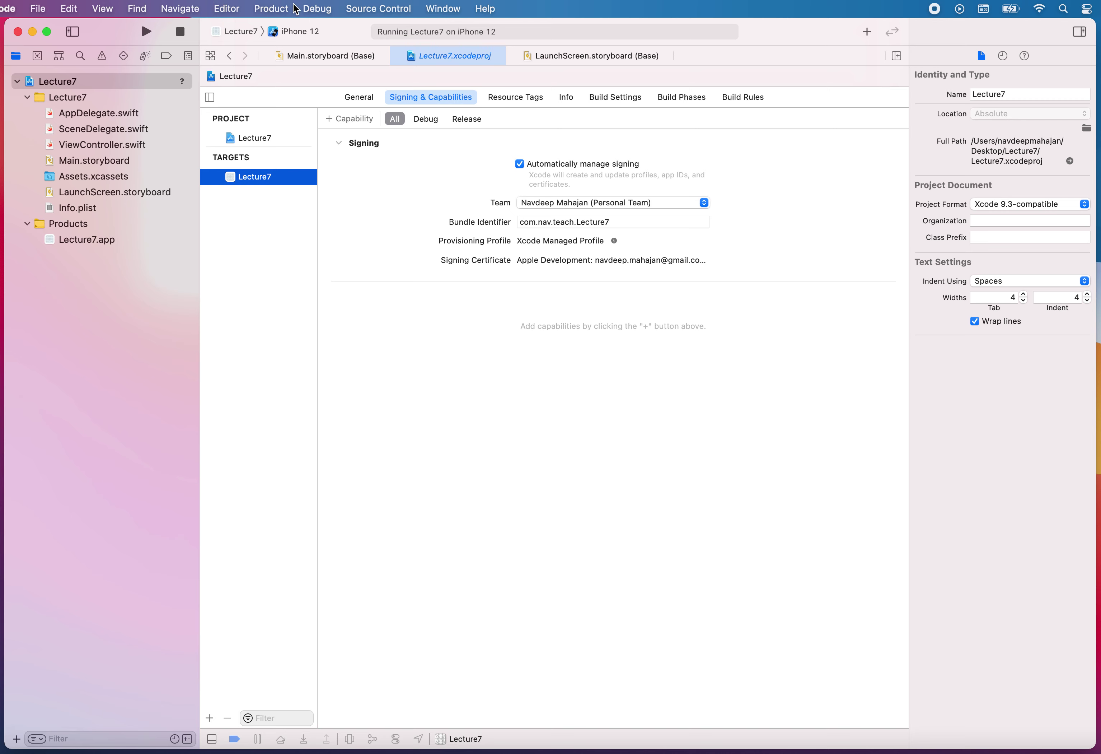
Step: Set the build destination to Any iOS Device (arm64) and archive the Lecture7 app
{"action": "left_click", "coordinate": [287, 16]}
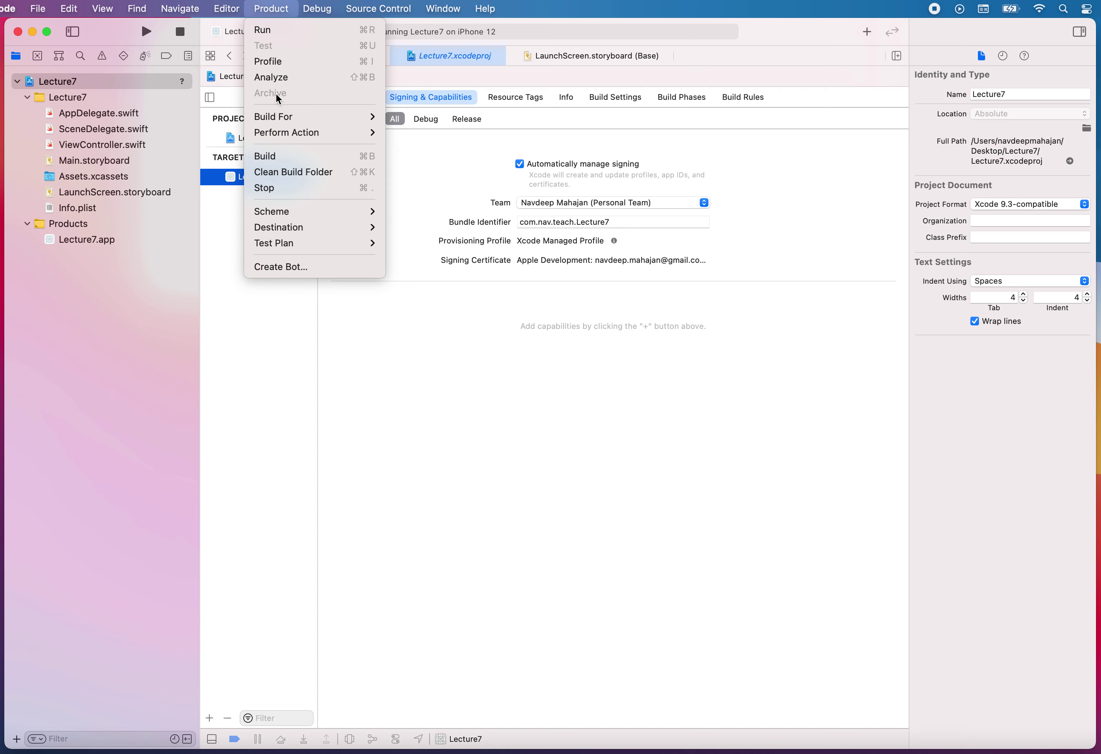
{"action": "left_click", "coordinate": [236, 47]}
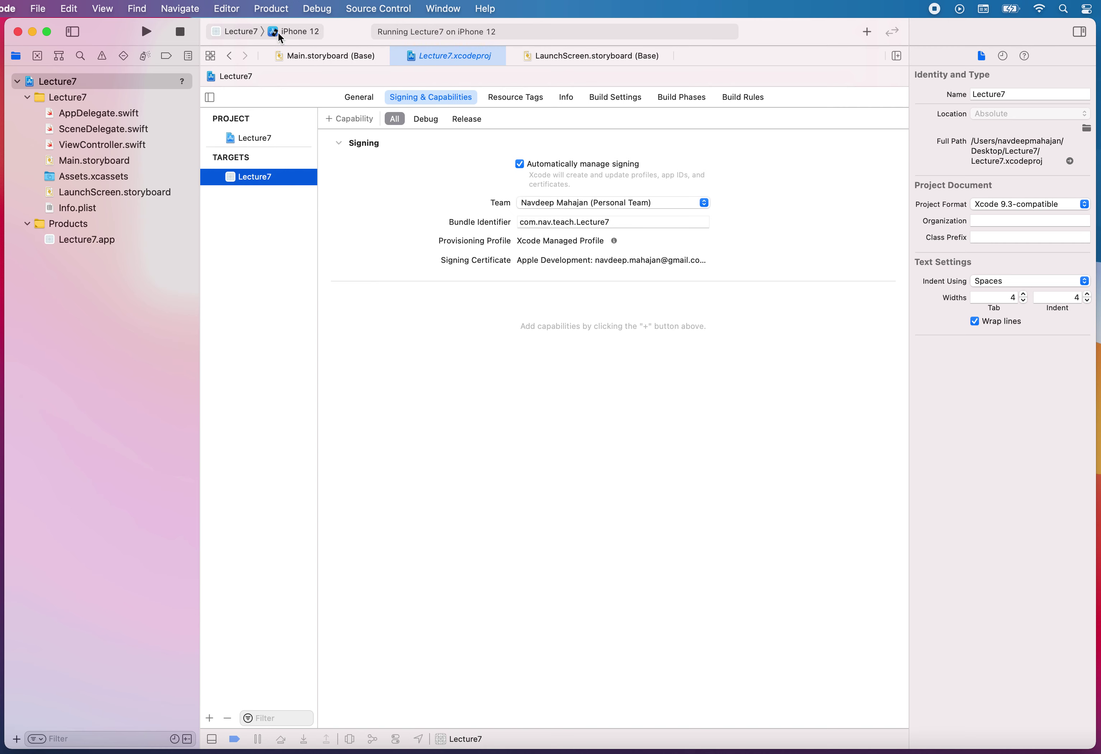
{"action": "left_click", "coordinate": [254, 32]}
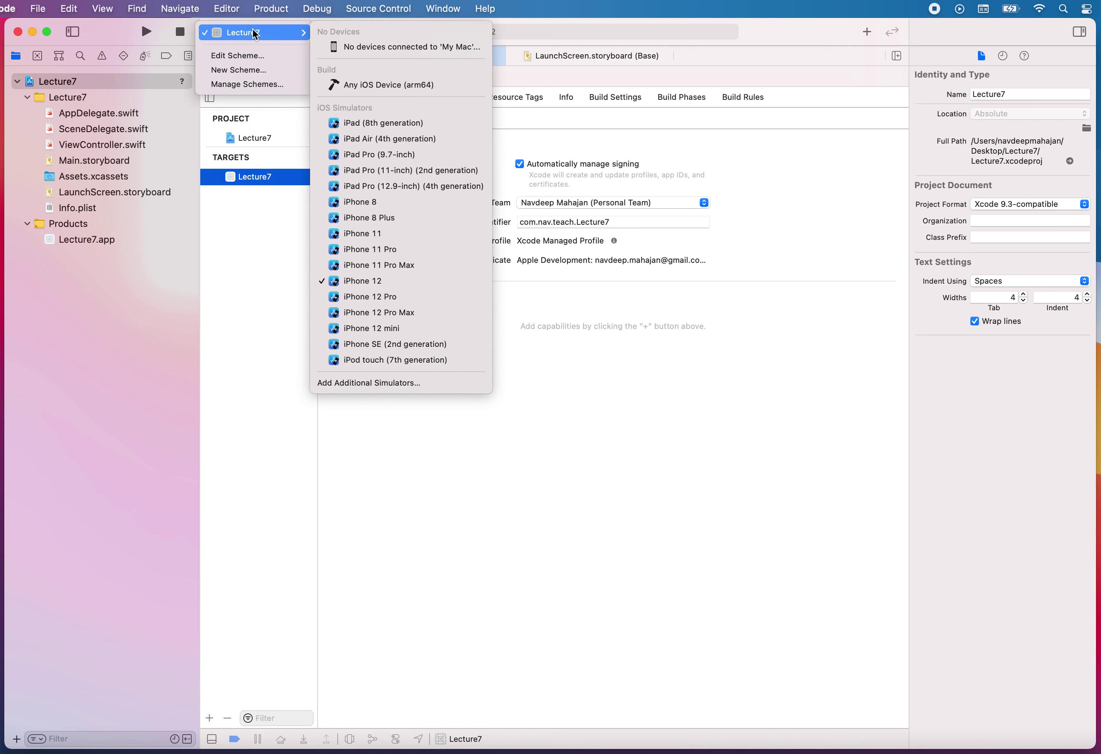
{"action": "left_click", "coordinate": [361, 84]}
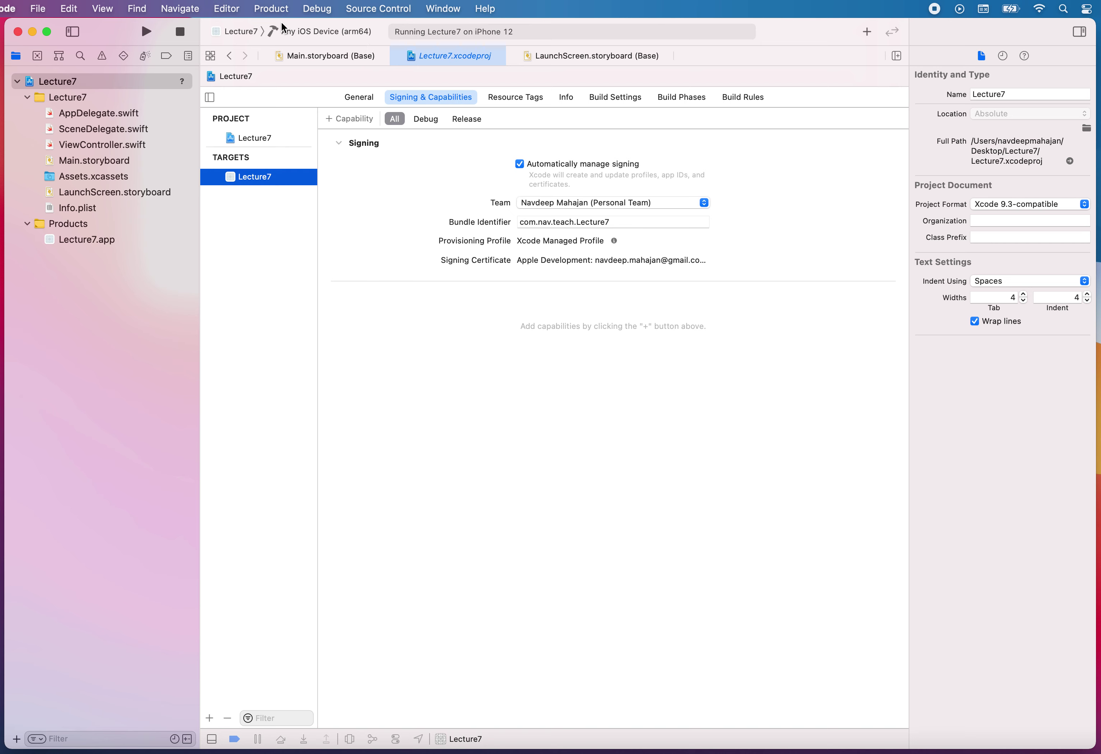
{"action": "left_click", "coordinate": [272, 10]}
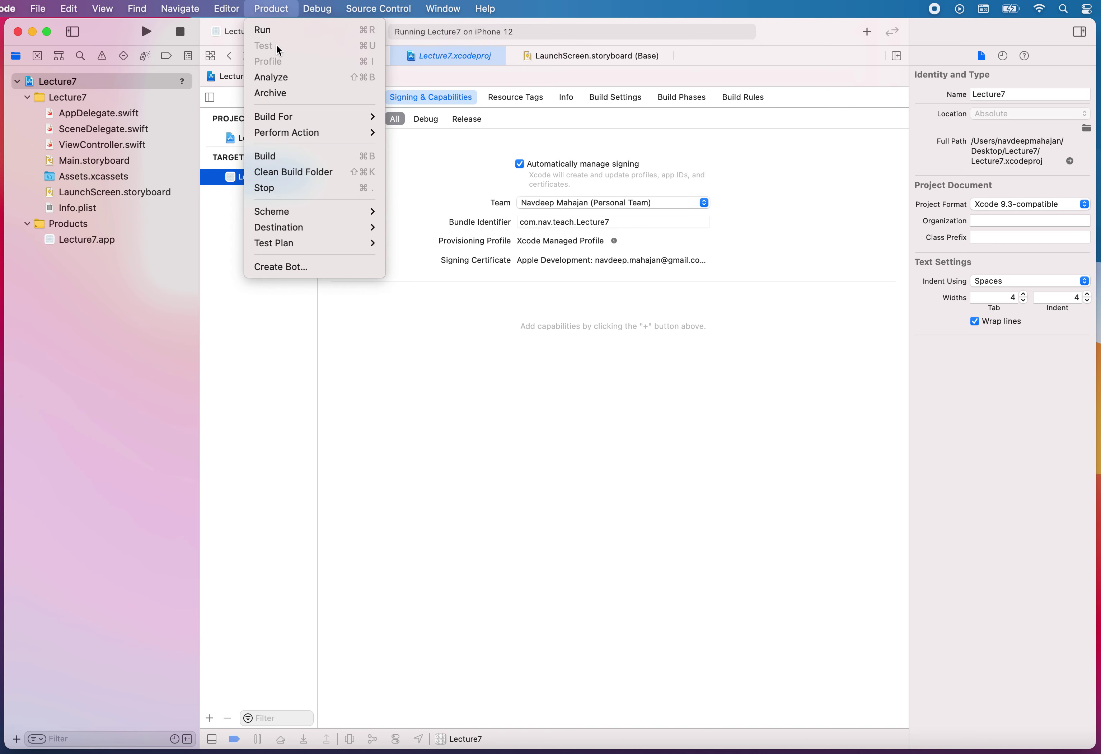
{"action": "left_click", "coordinate": [281, 100]}
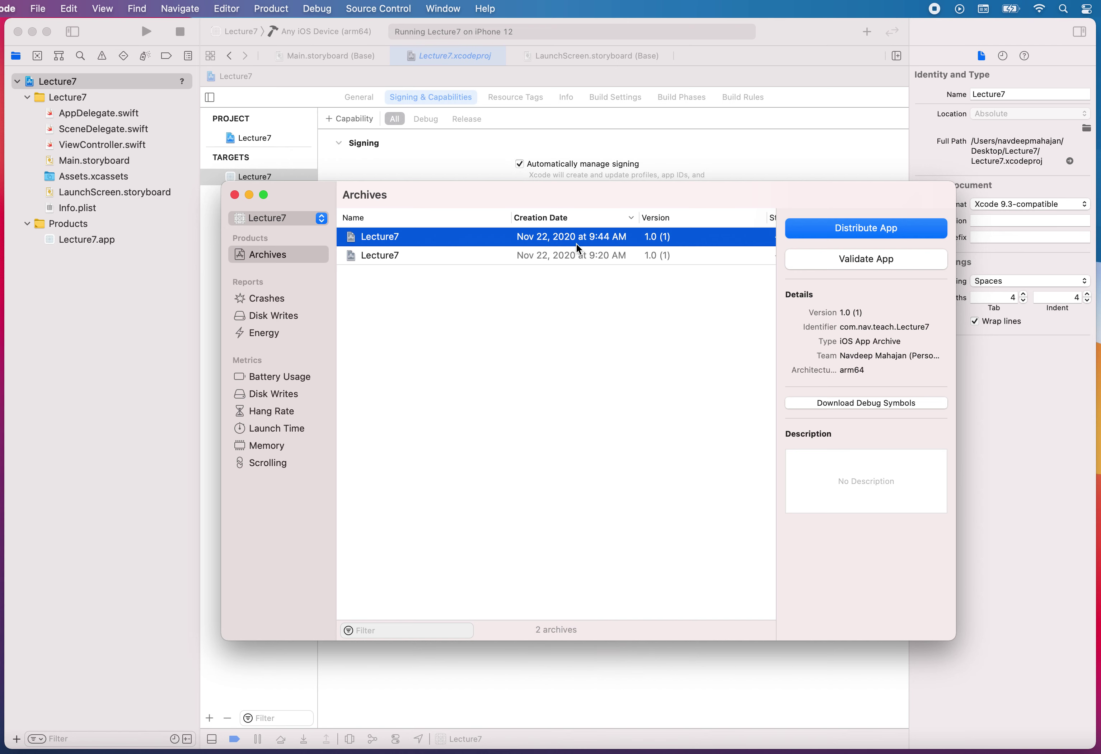
Step: Try to validate the newest Lecture7 archive and to distribute it through App Store Connect using the Upload destination
{"action": "left_click", "coordinate": [808, 262]}
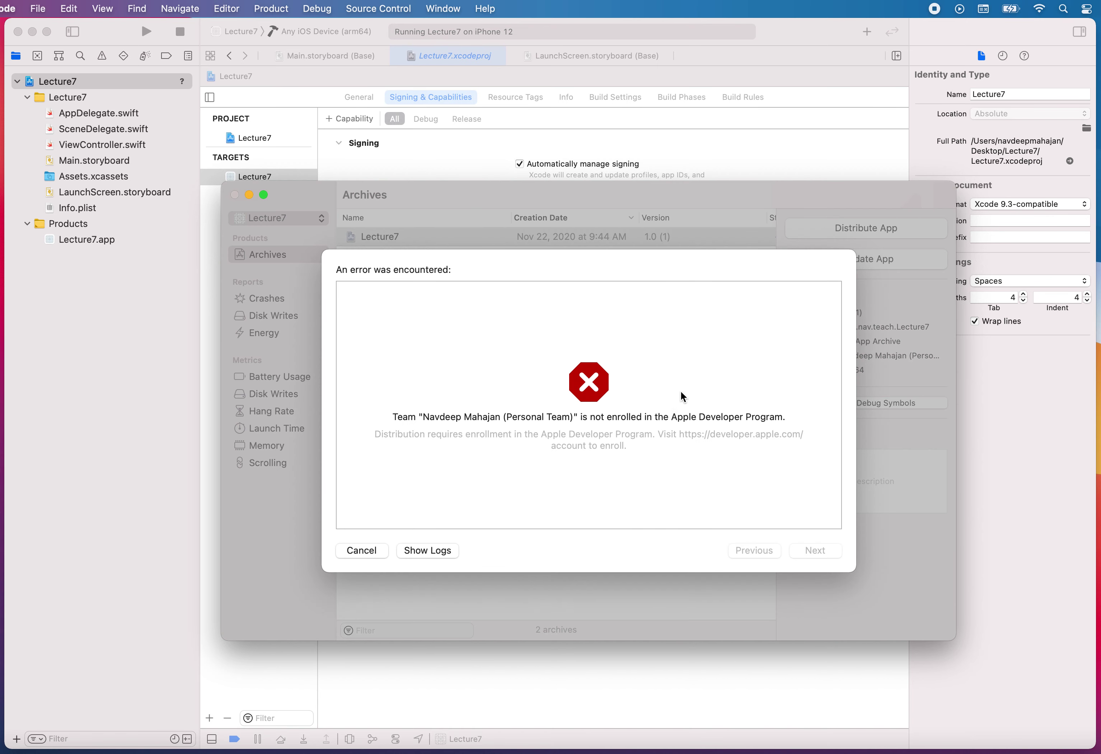
{"action": "left_click", "coordinate": [362, 550]}
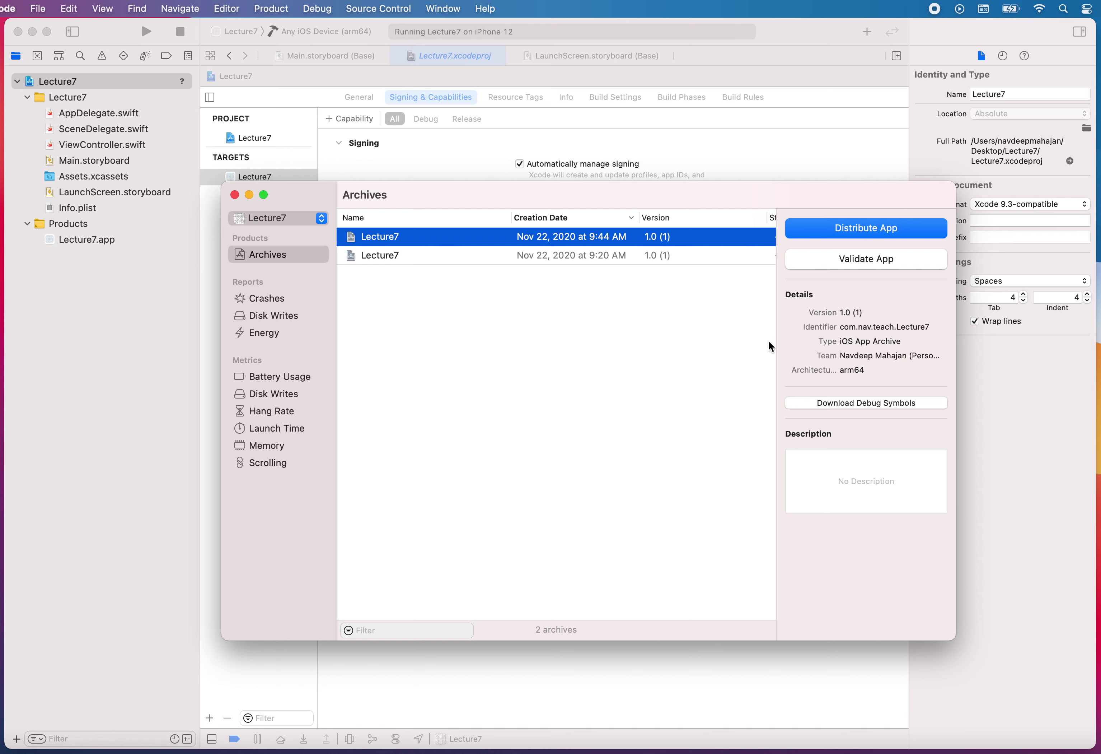
{"action": "left_click", "coordinate": [813, 233]}
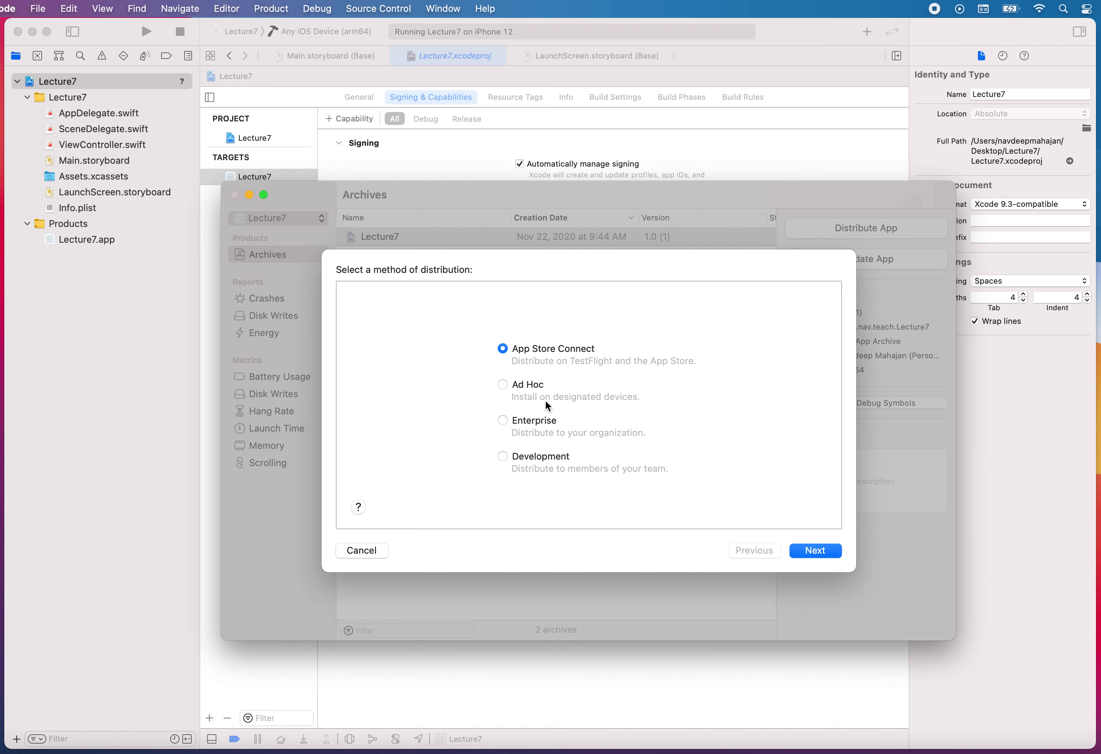
{"action": "left_click", "coordinate": [810, 550]}
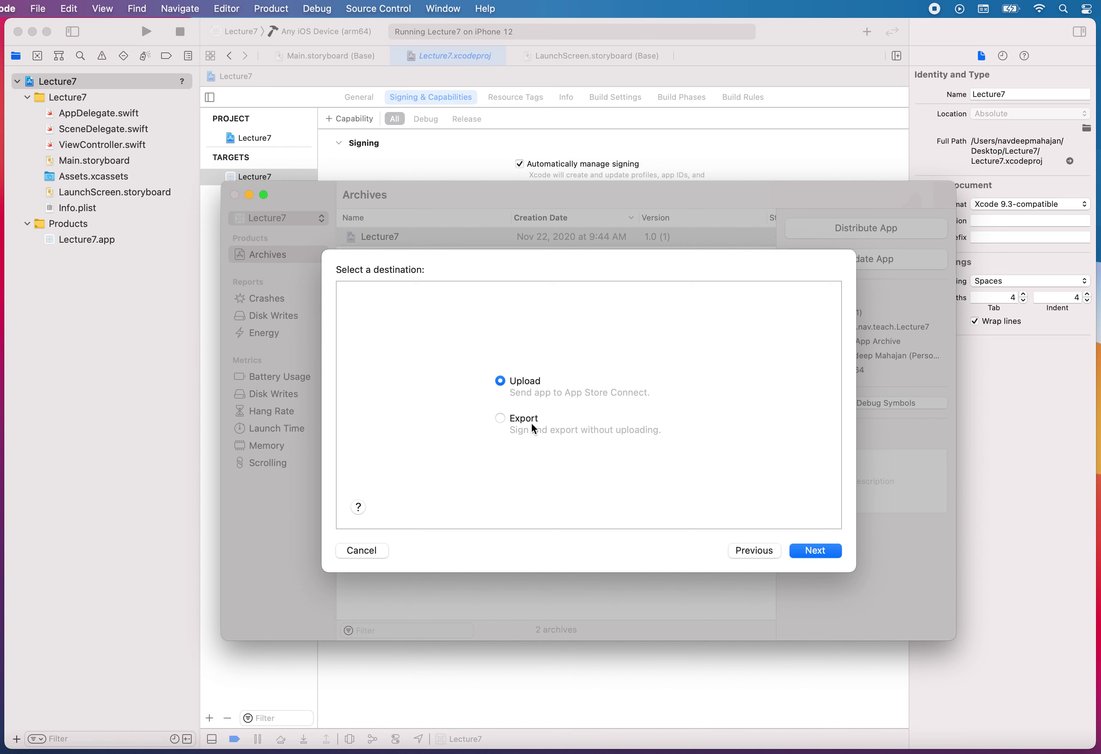
{"action": "left_click", "coordinate": [514, 426]}
{"action": "left_click", "coordinate": [527, 386]}
{"action": "left_click", "coordinate": [809, 550]}
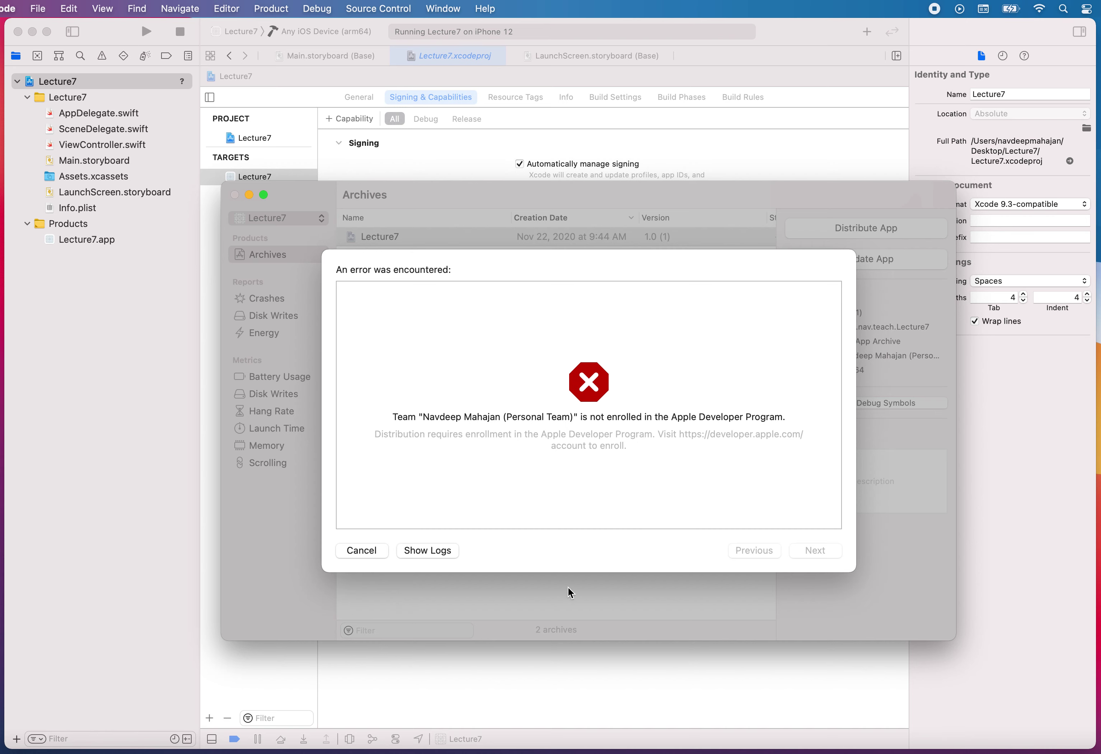
{"action": "left_click", "coordinate": [370, 550]}
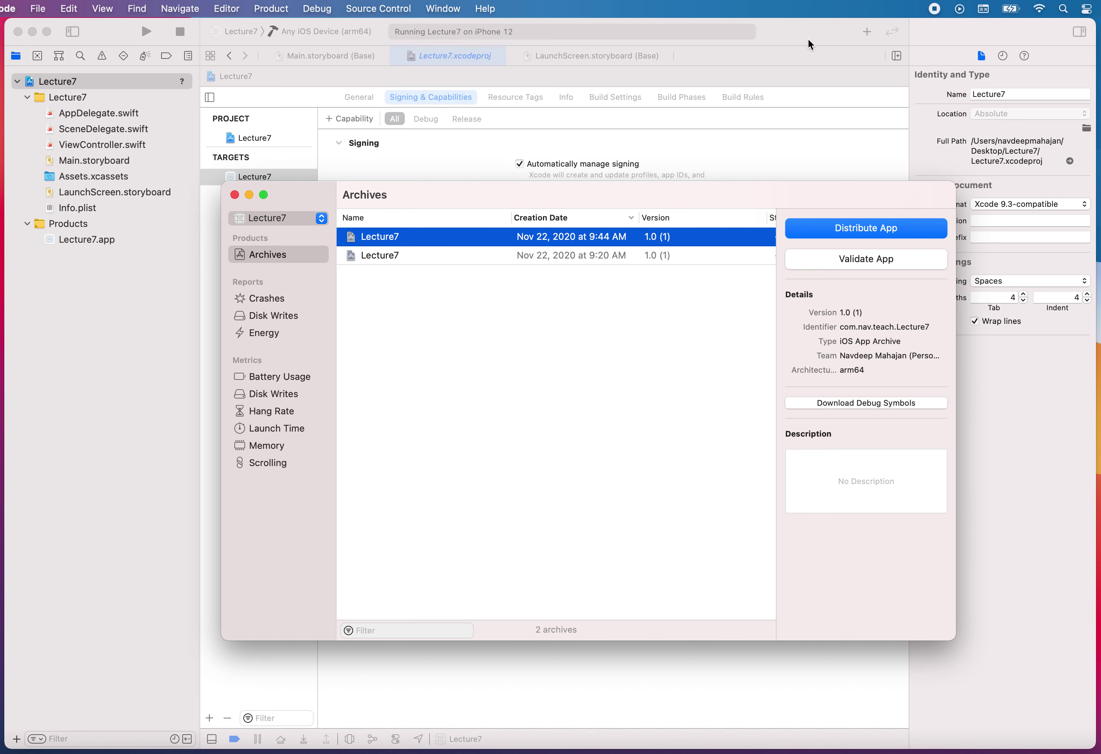
Step: Close the Organizer, reopen it to view the Lecture7 archives, and close it again
{"action": "left_click", "coordinate": [233, 195]}
{"action": "left_click", "coordinate": [435, 9]}
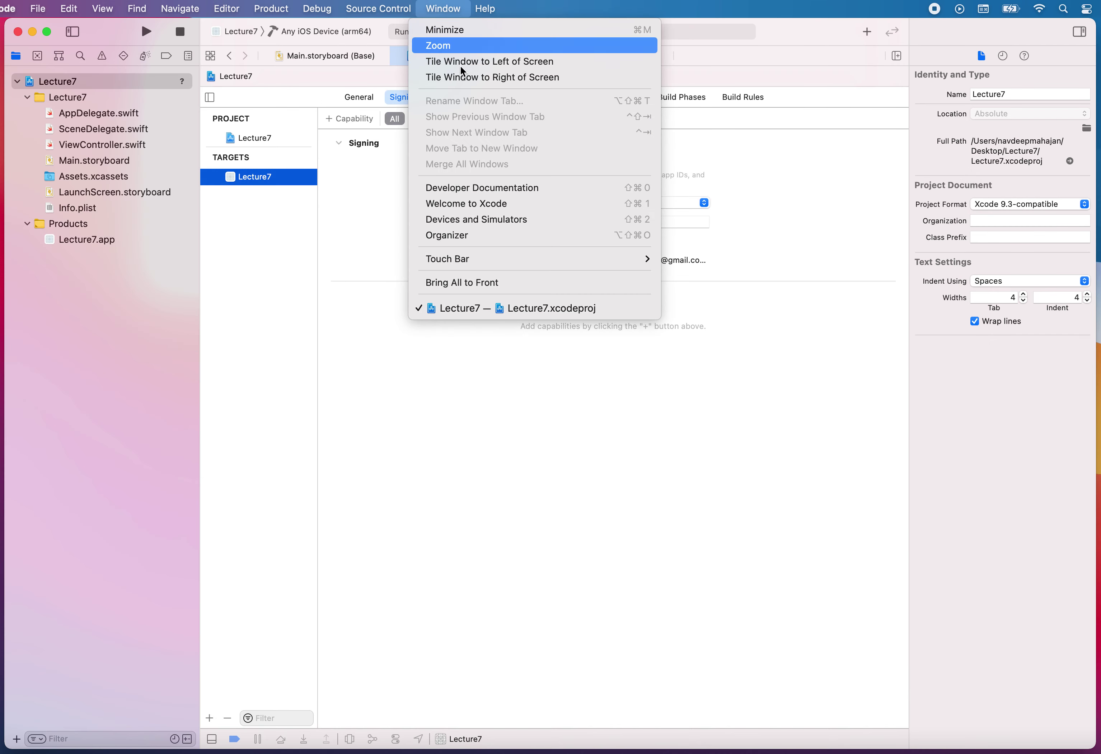
{"action": "left_click", "coordinate": [486, 235]}
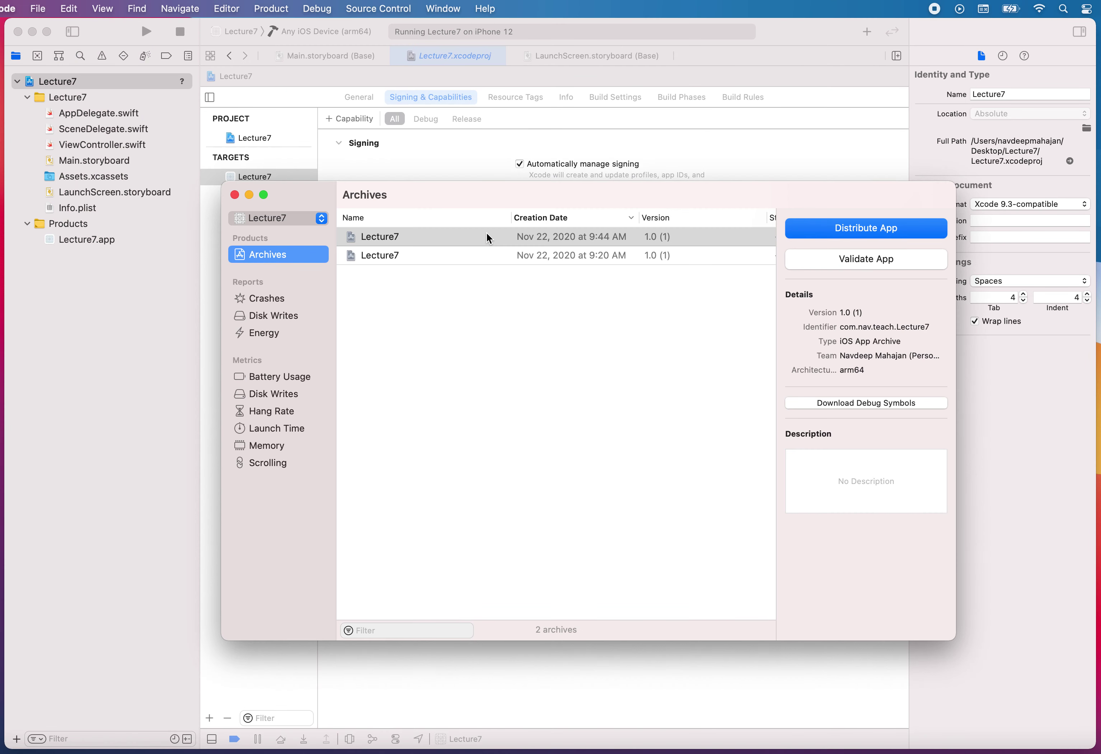
{"action": "left_click", "coordinate": [235, 194]}
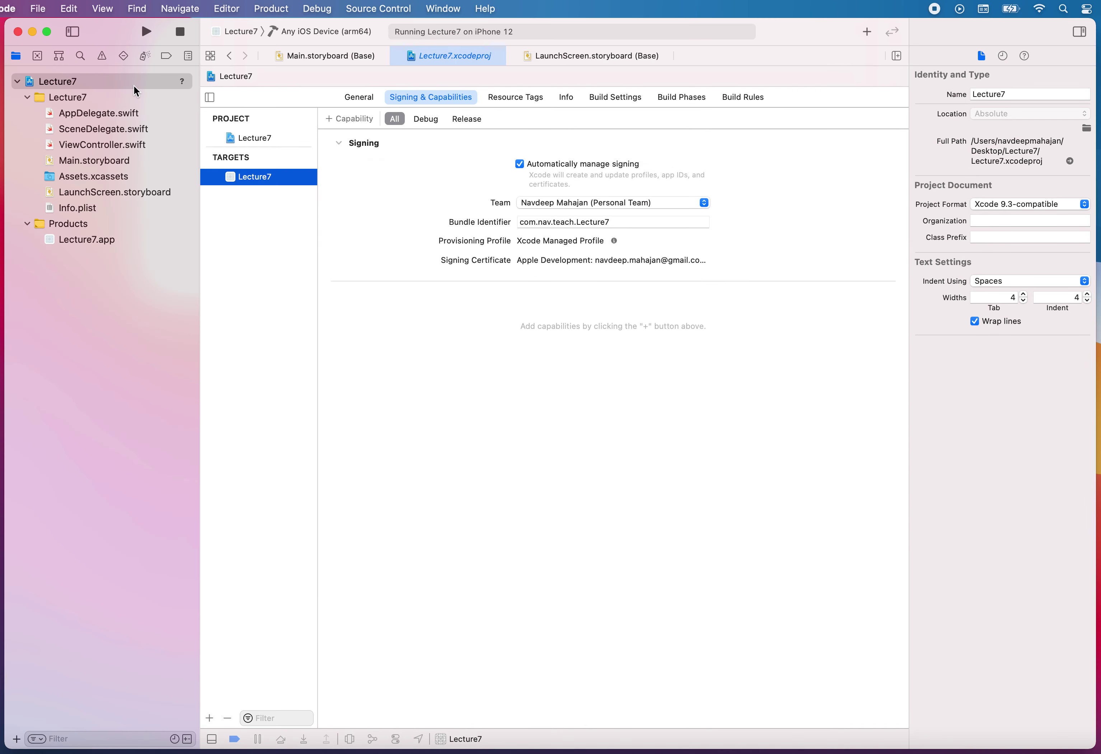
{"action": "left_click", "coordinate": [133, 84]}
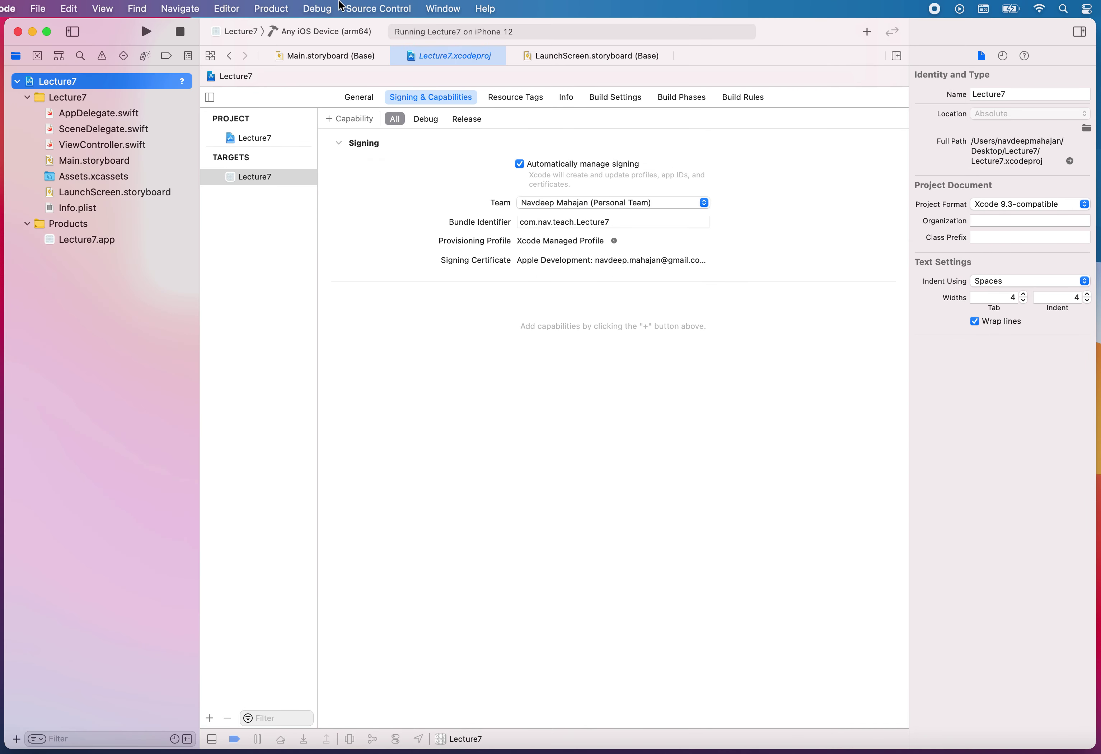
{"action": "left_click", "coordinate": [440, 9]}
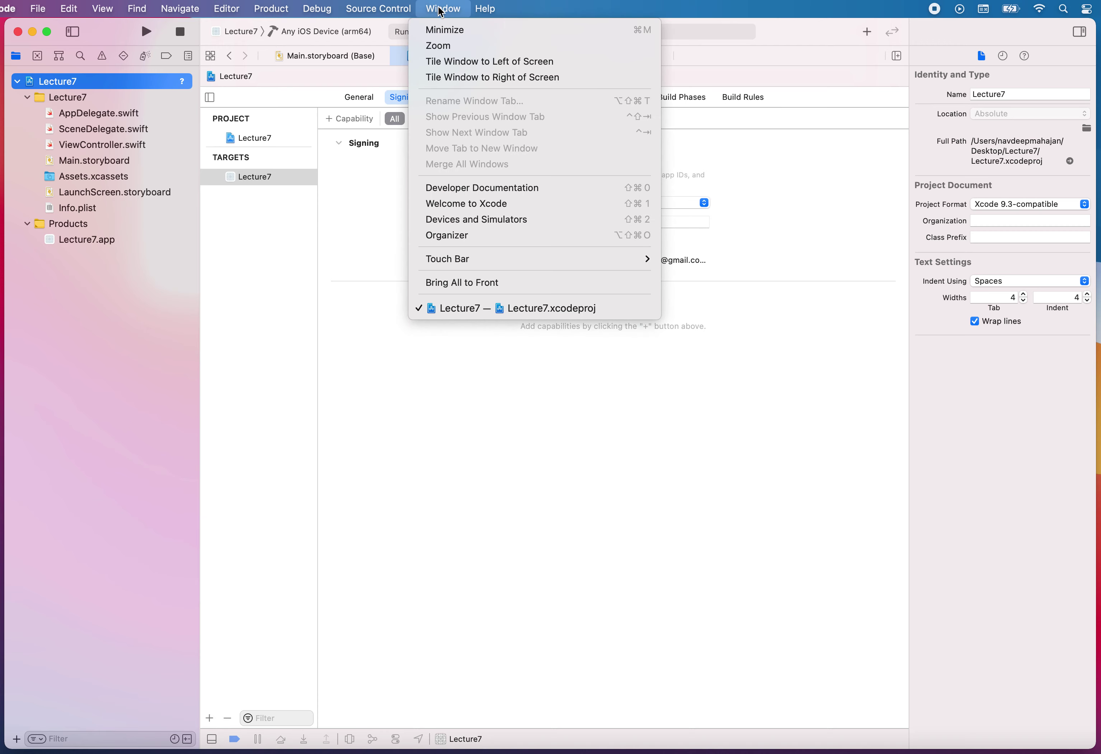
{"action": "left_click", "coordinate": [463, 235]}
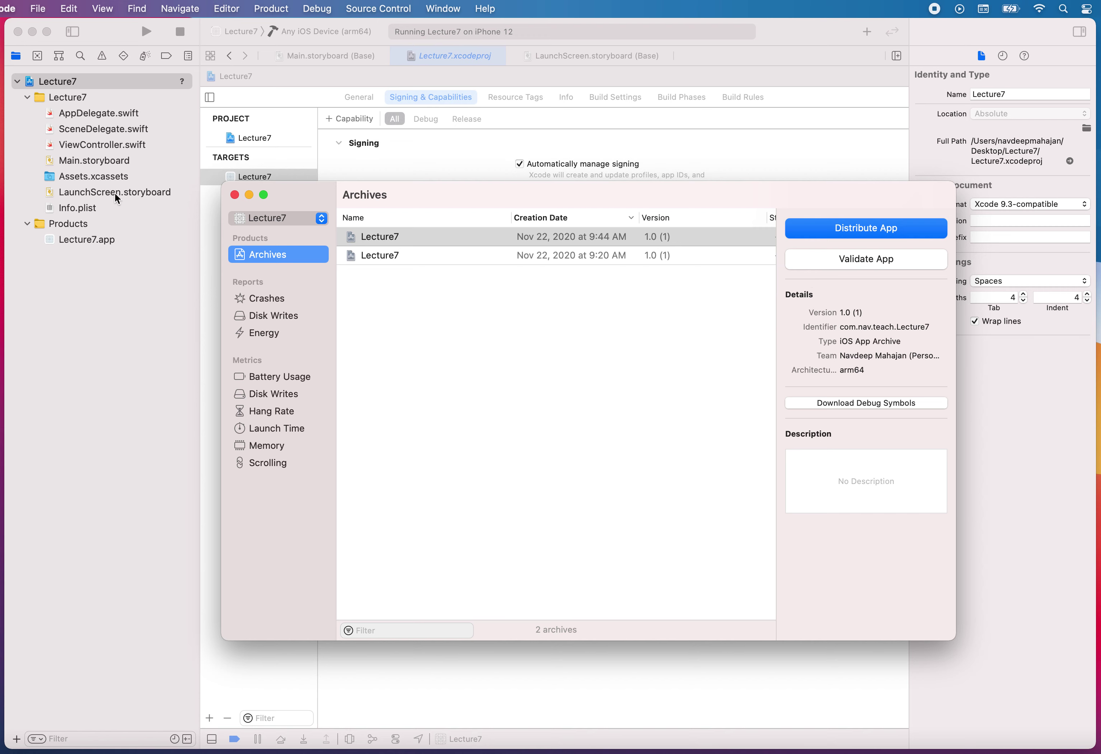
{"action": "left_click", "coordinate": [234, 195]}
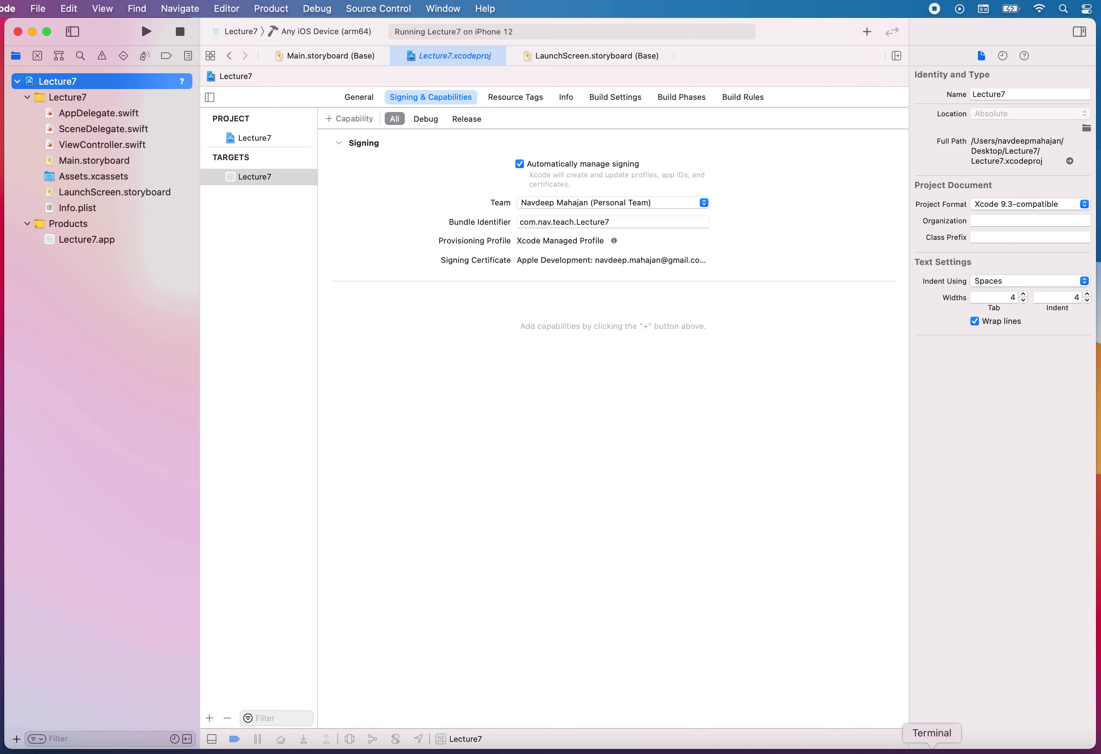
Step: Switch to Terminal, go to the Desktop directory with cd Desktop, and list its contents with ls
{"action": "left_click", "coordinate": [932, 749]}
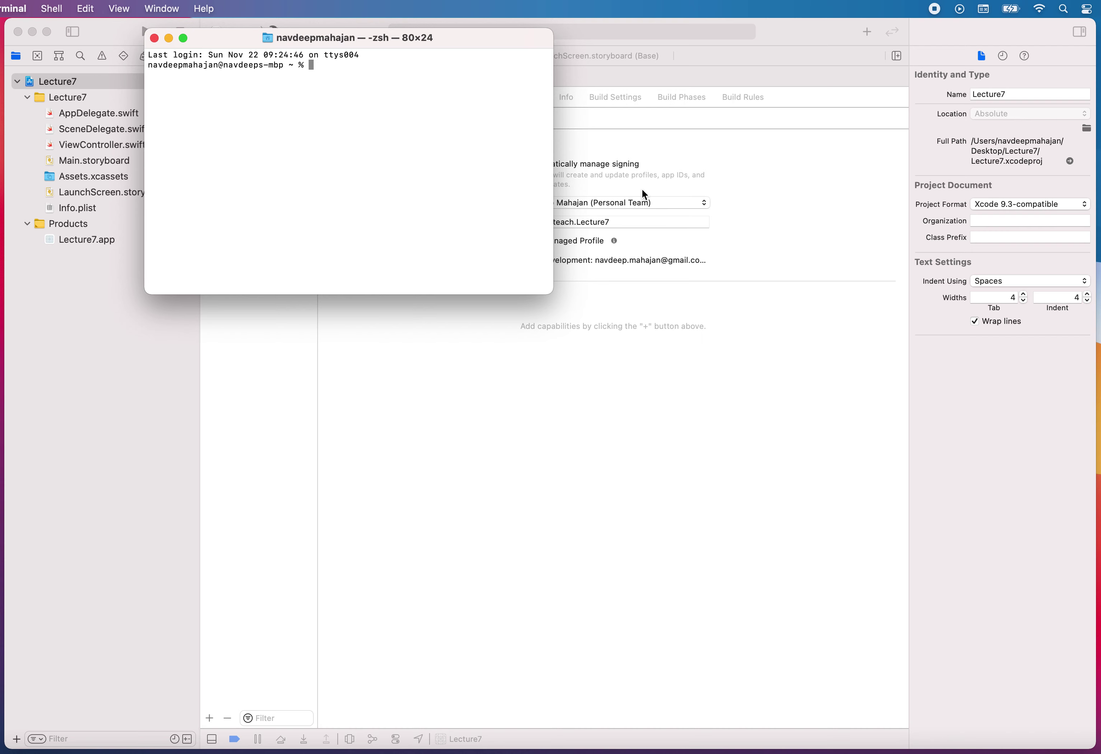
{"action": "left_click_drag", "start_coordinate": [488, 31], "coordinate": [540, 221]}
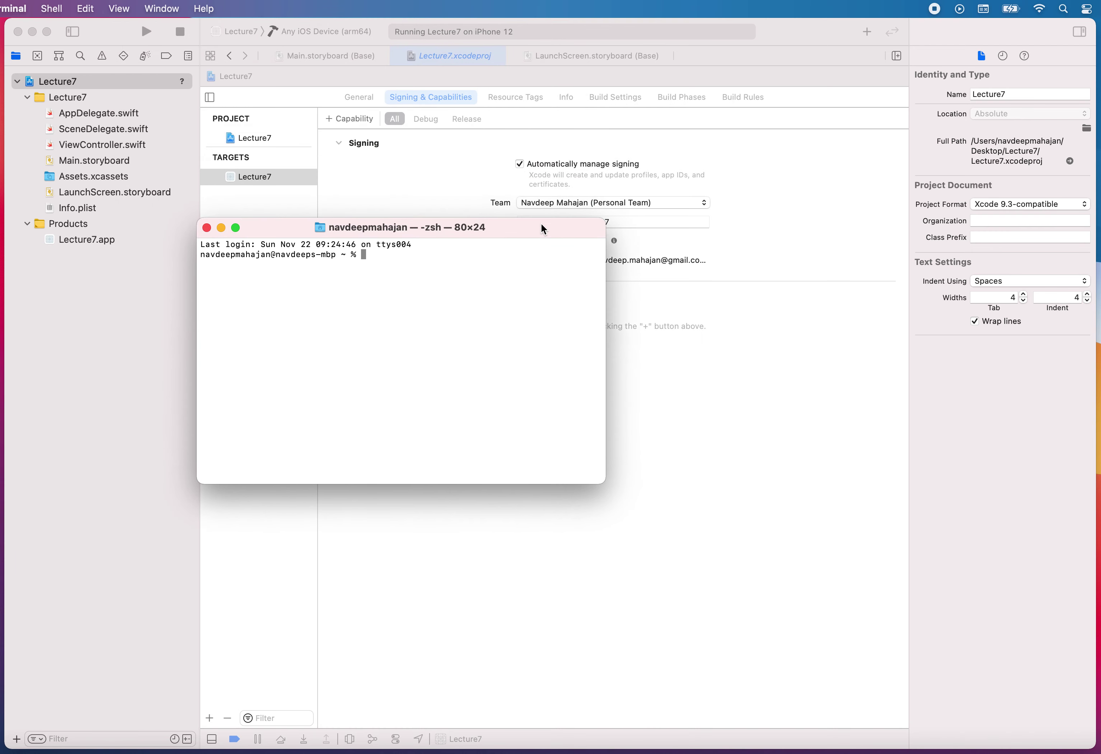
{"action": "type", "text": "cd Desktop"}
{"action": "key", "text": "Return"}
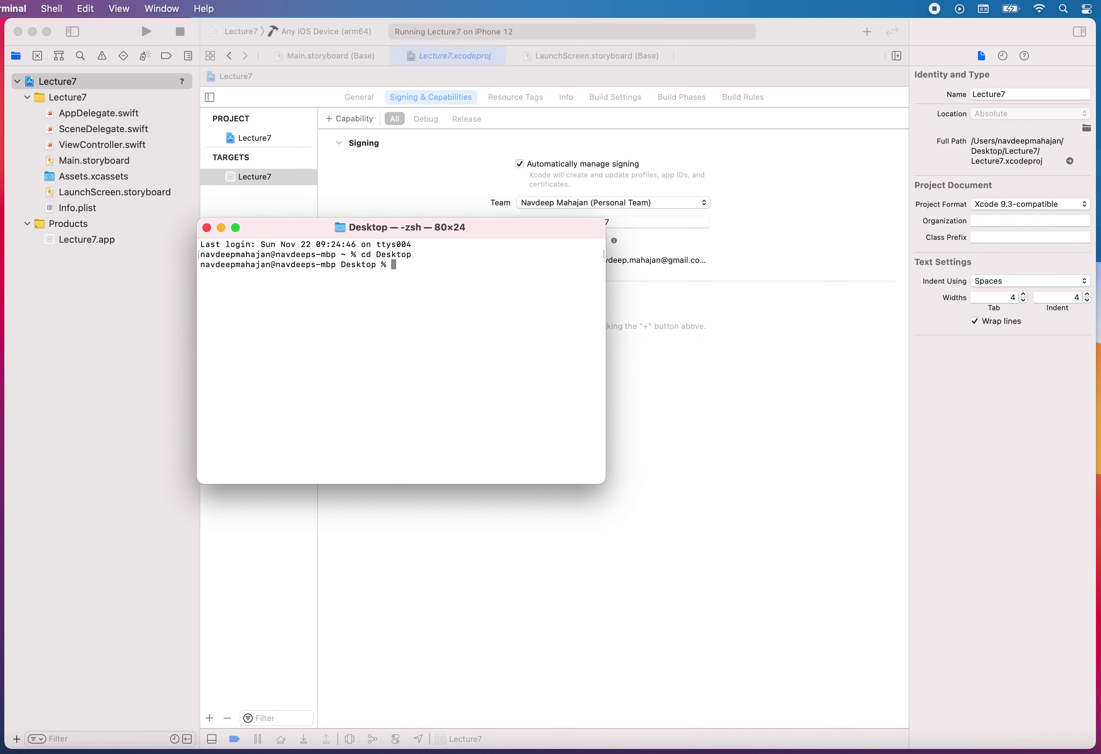
{"action": "type", "text": "ls"}
{"action": "key", "text": "Return"}
Step: Change into the Lecture7 project directory with cd Lecture7 and list its contents with ls
{"action": "type", "text": "cd Lecture7"}
{"action": "key", "text": "Return"}
{"action": "type", "text": "ls"}
{"action": "key", "text": "Return"}
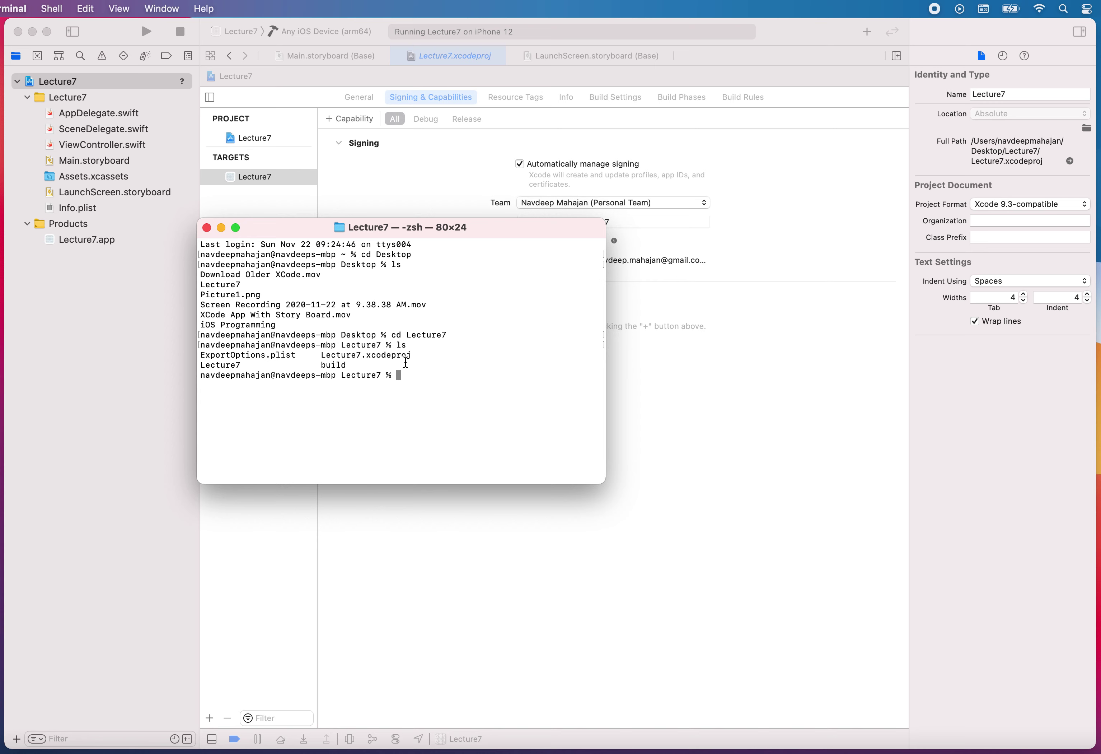
Step: Switch back to Xcode, open the Lecture7 scheme for editing through scheme management, and review its Build and Run settings
{"action": "left_click", "coordinate": [162, 377]}
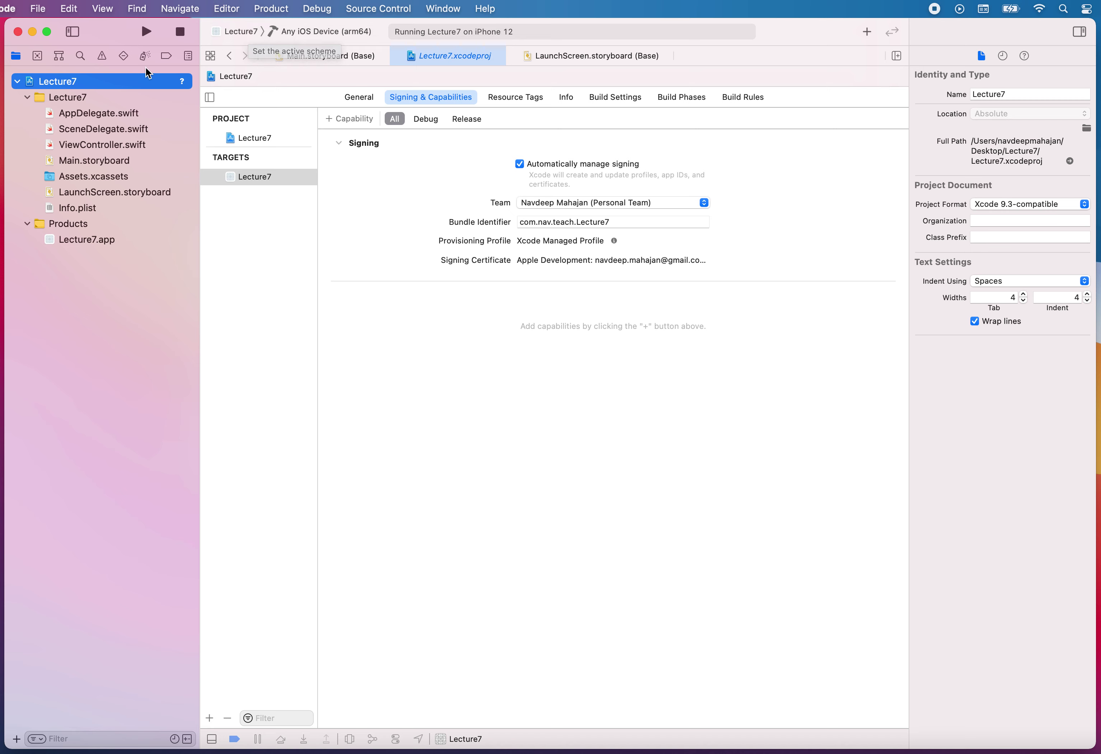
{"action": "left_click", "coordinate": [226, 7]}
{"action": "mouse_move", "coordinate": [275, 9]}
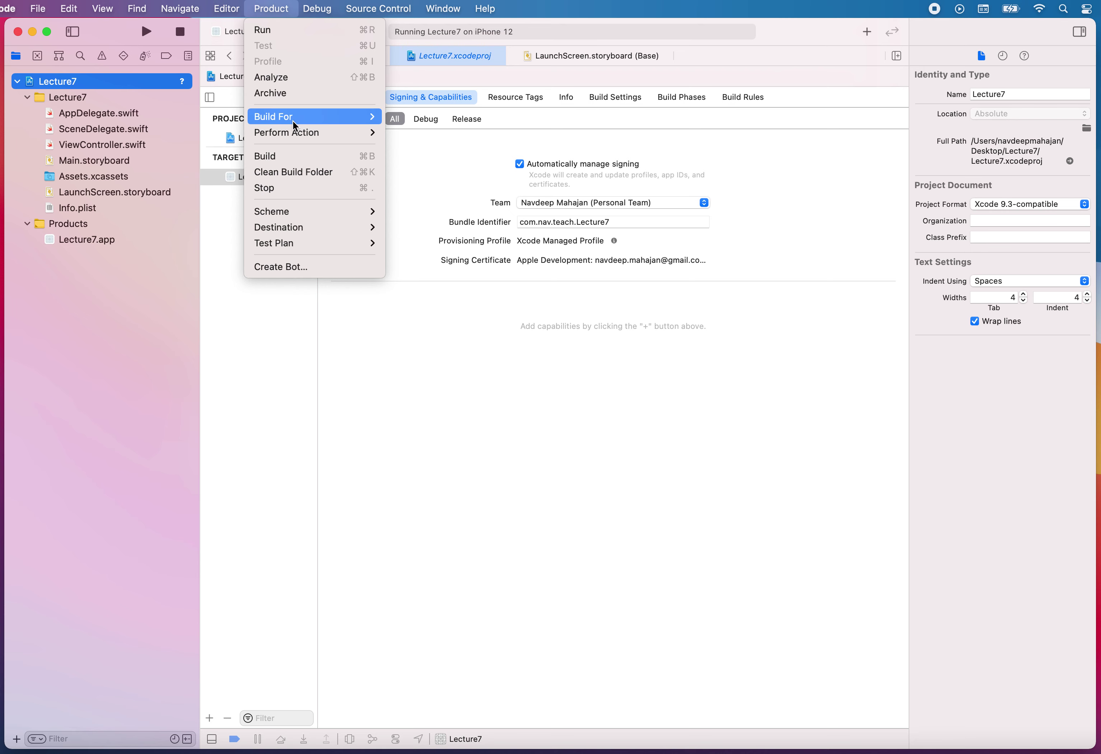
{"action": "mouse_move", "coordinate": [309, 212]}
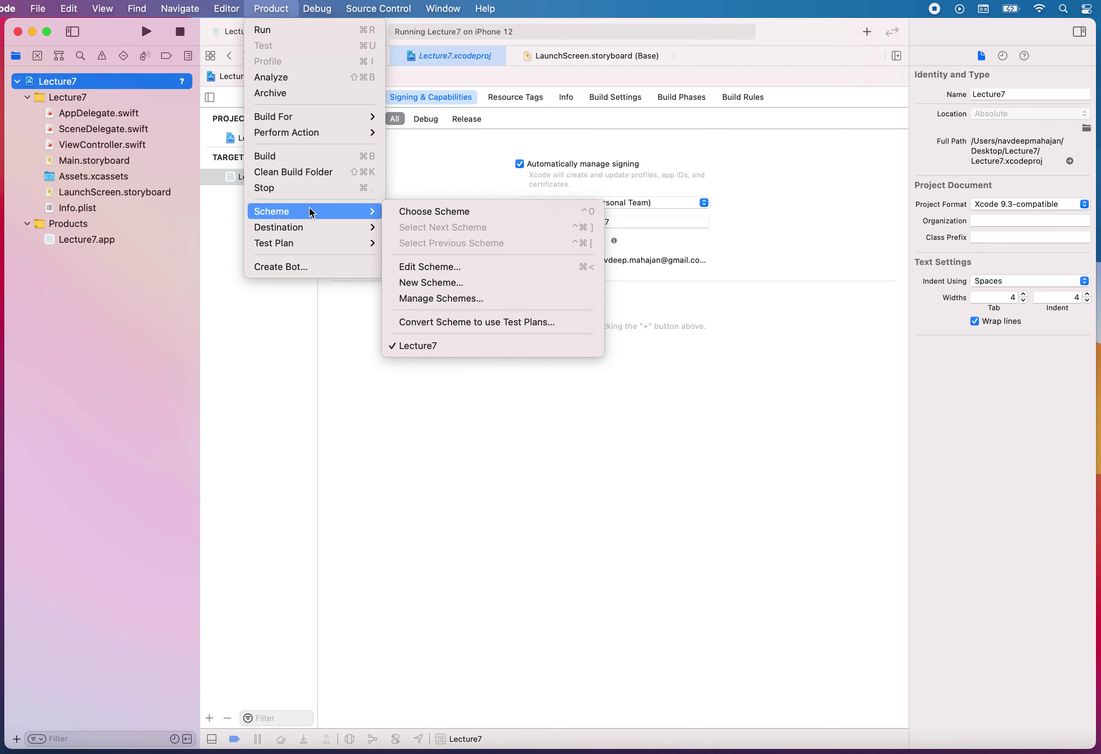
{"action": "left_click", "coordinate": [441, 298]}
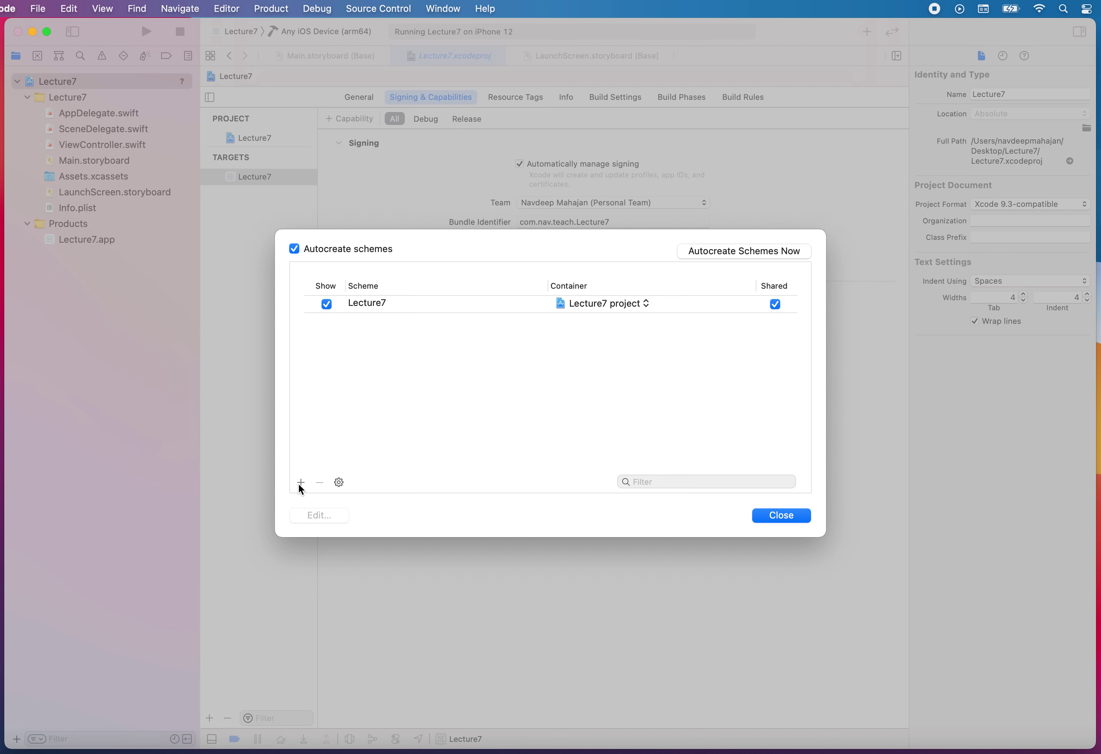
{"action": "left_click", "coordinate": [375, 313]}
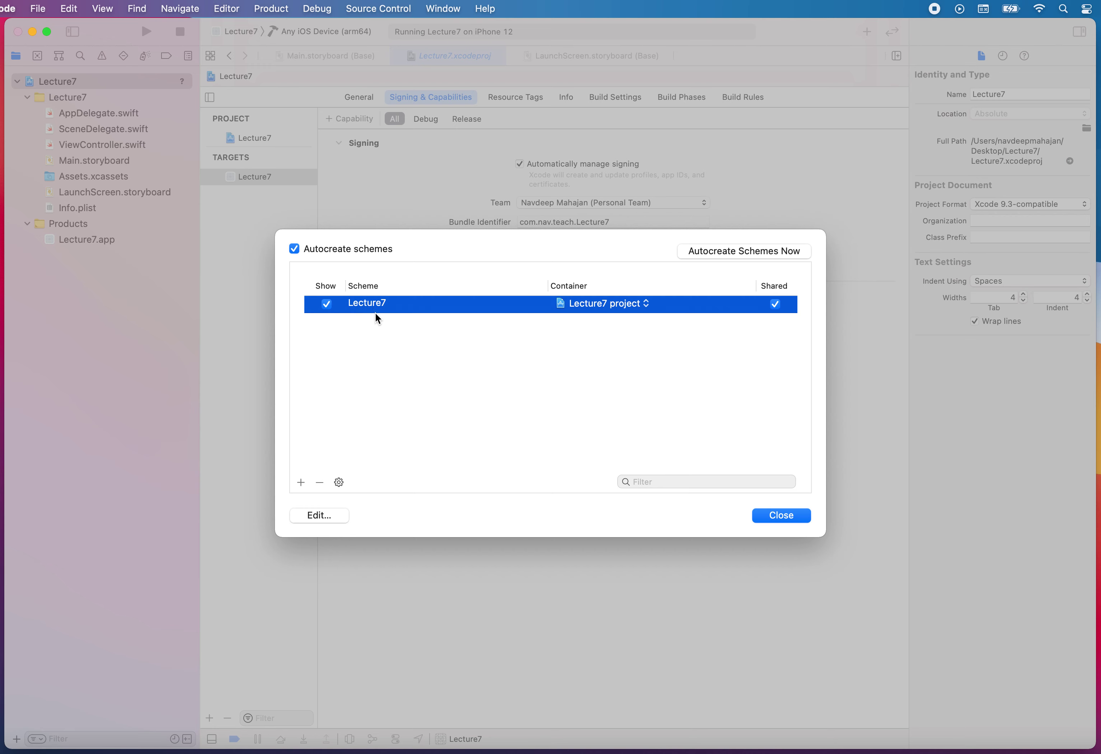
{"action": "left_click", "coordinate": [317, 516]}
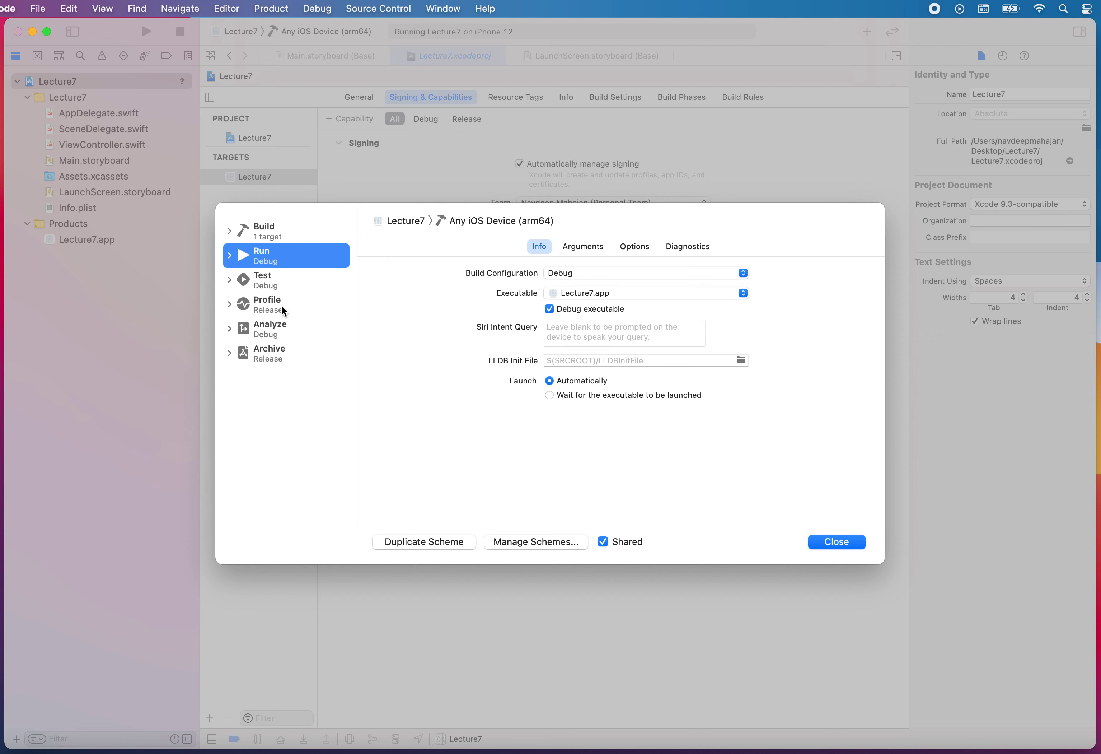
{"action": "left_click", "coordinate": [271, 234]}
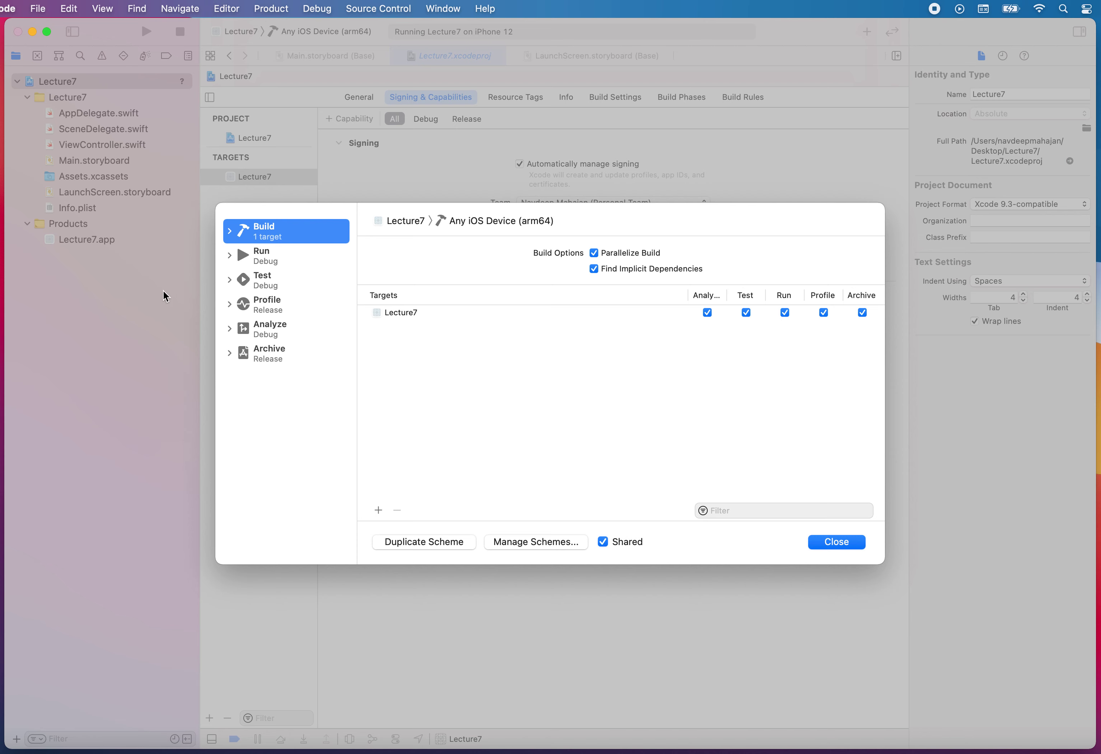
{"action": "left_click", "coordinate": [267, 266]}
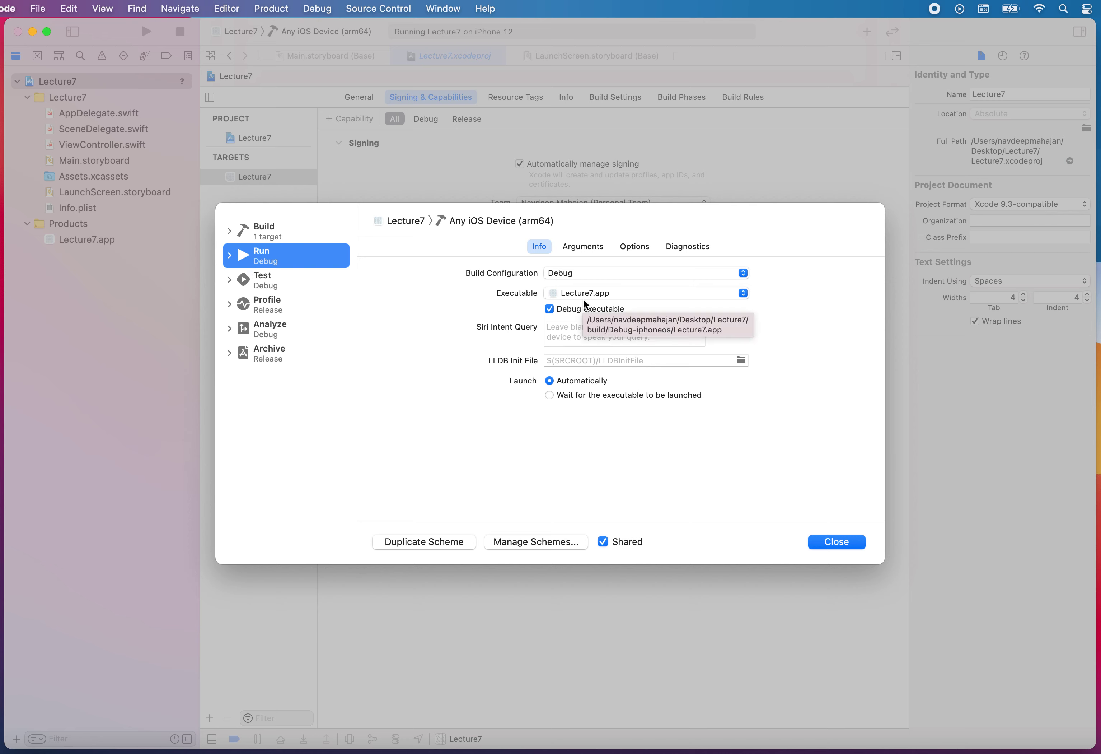
Step: Review the launch arguments and environment variables of the Run action, and close the scheme editor
{"action": "left_click", "coordinate": [593, 249]}
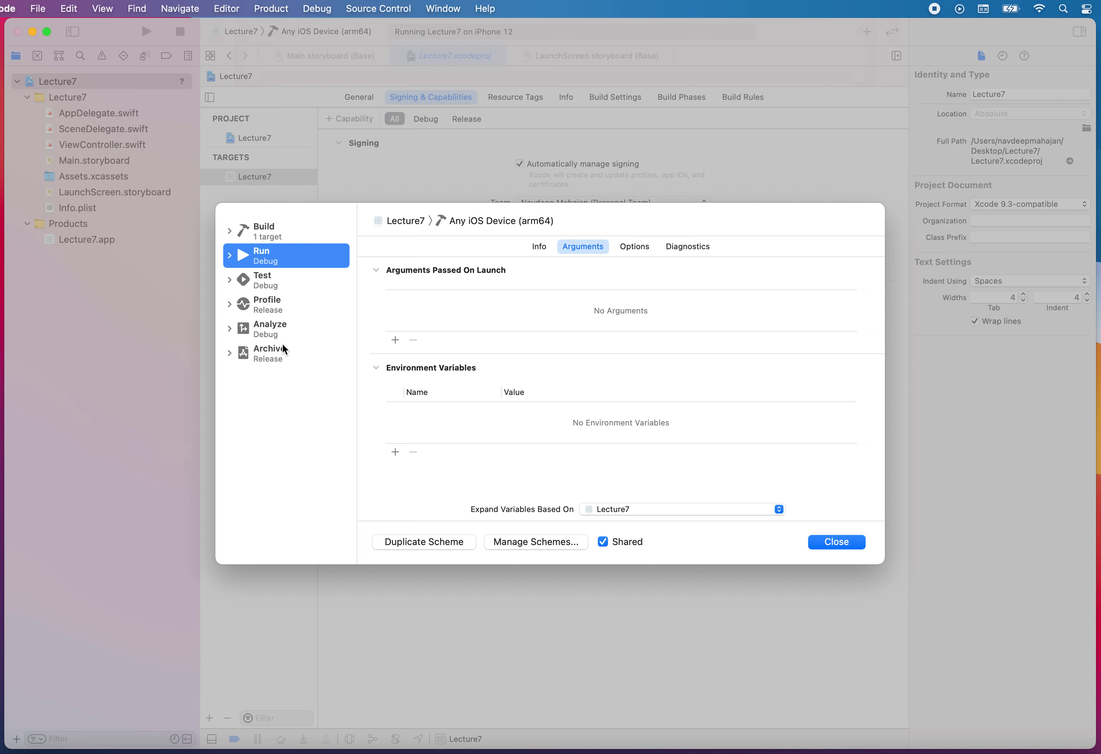
{"action": "left_click", "coordinate": [837, 542]}
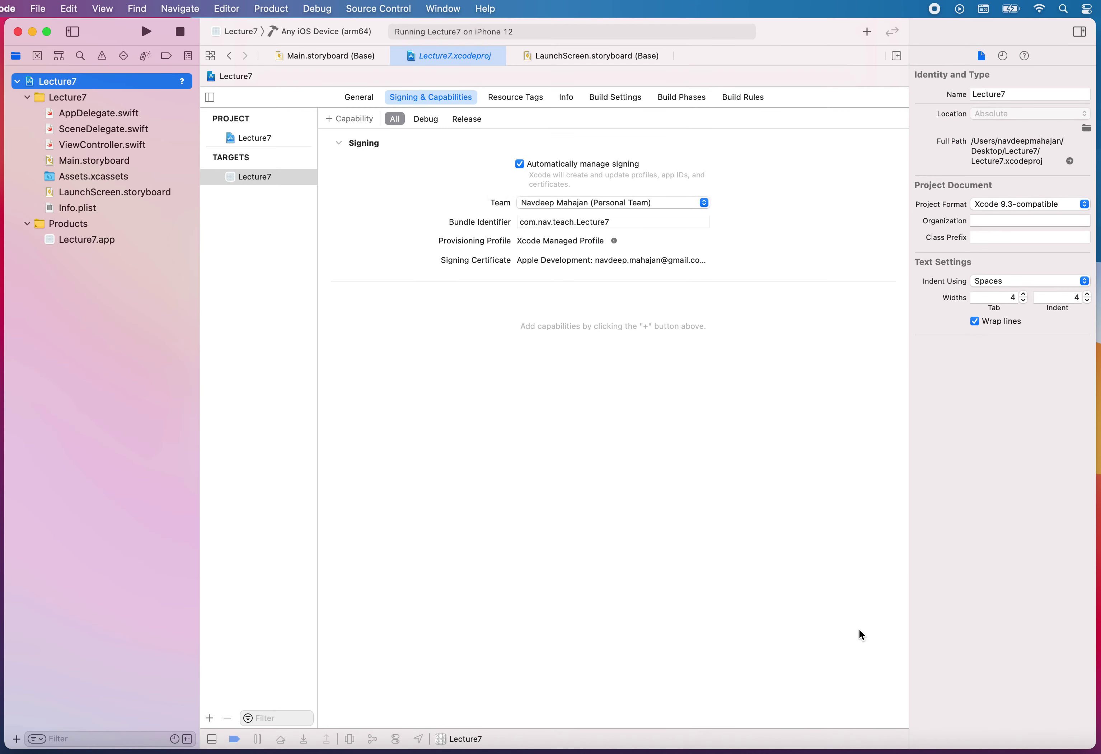
Step: Switch to Terminal, clear the screen with clear, and print the working directory with pwd
{"action": "left_click", "coordinate": [932, 750]}
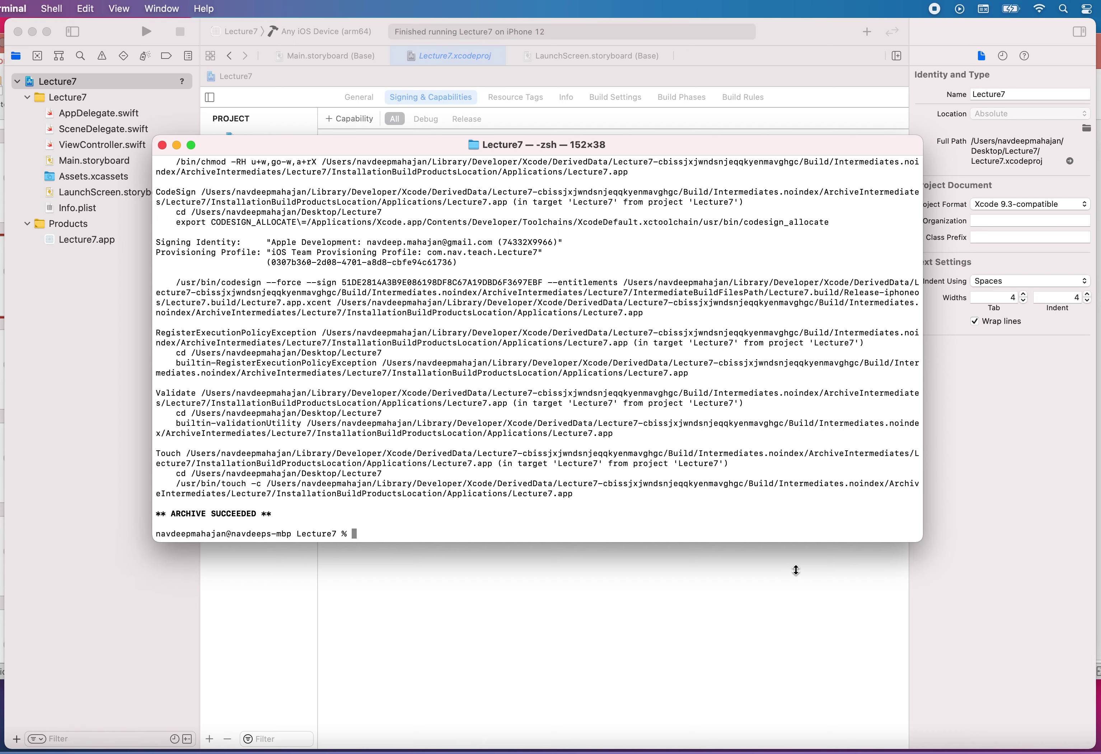
{"action": "type", "text": "lear"}
{"action": "key", "text": "Return"}
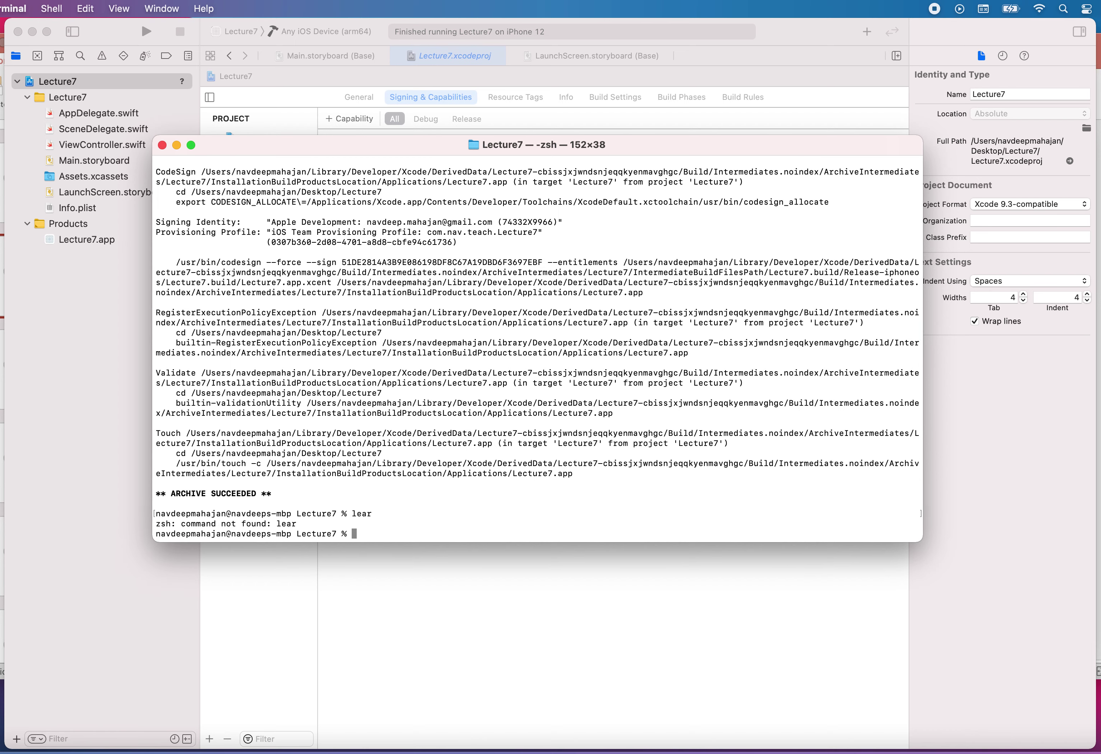
{"action": "type", "text": "clear"}
{"action": "key", "text": "Return"}
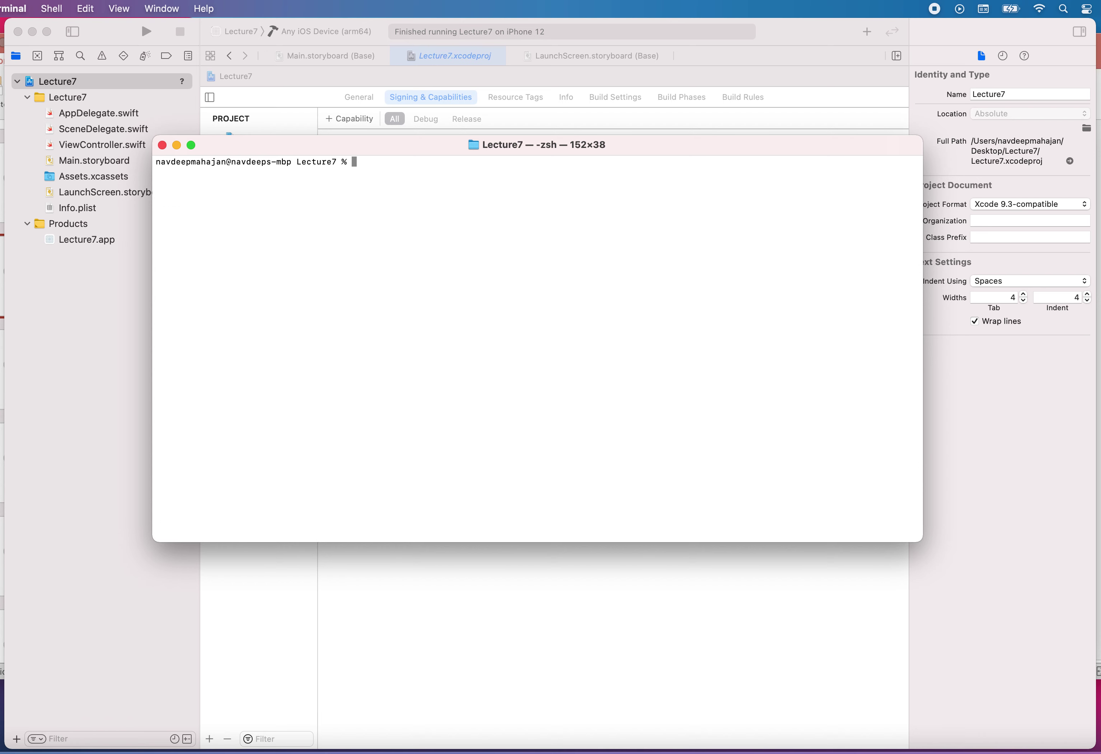
{"action": "type", "text": "pwd"}
{"action": "key", "text": "Return"}
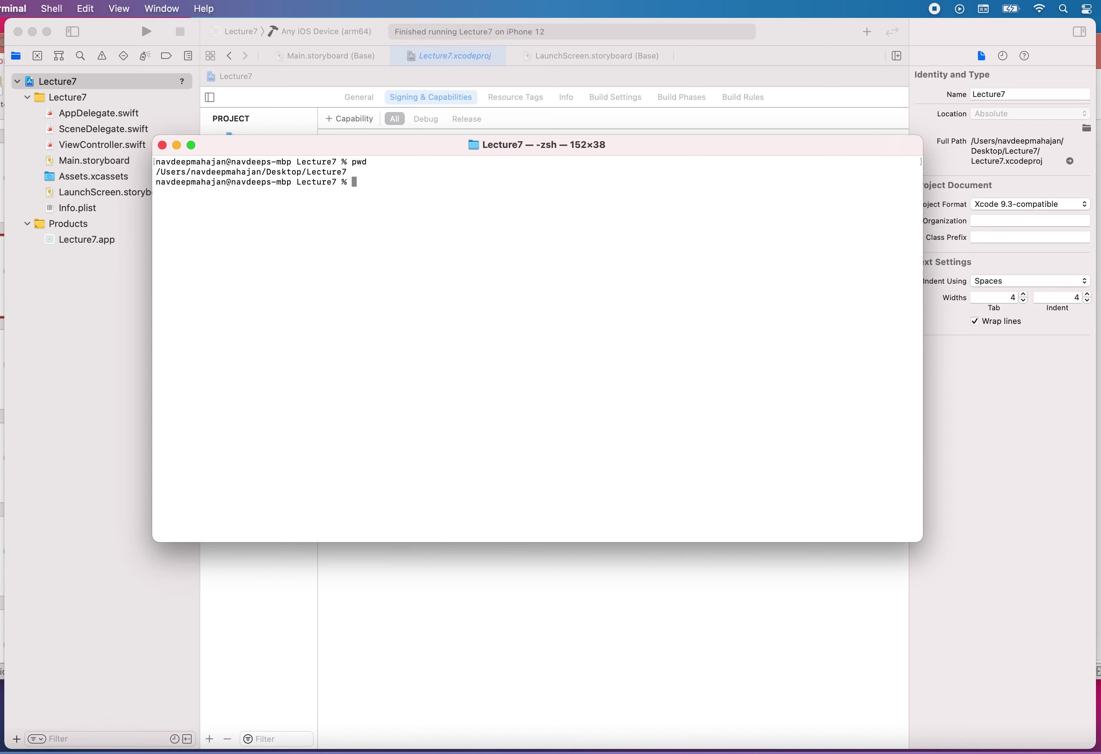
Step: Run xcodebuild -project Lecture7.xcodeproj -scheme Lecture7 -archivePath ./build/Lecture7.xcarchive archive to archive the app
{"action": "type", "text": "xcodebuild -project Lecture7"}
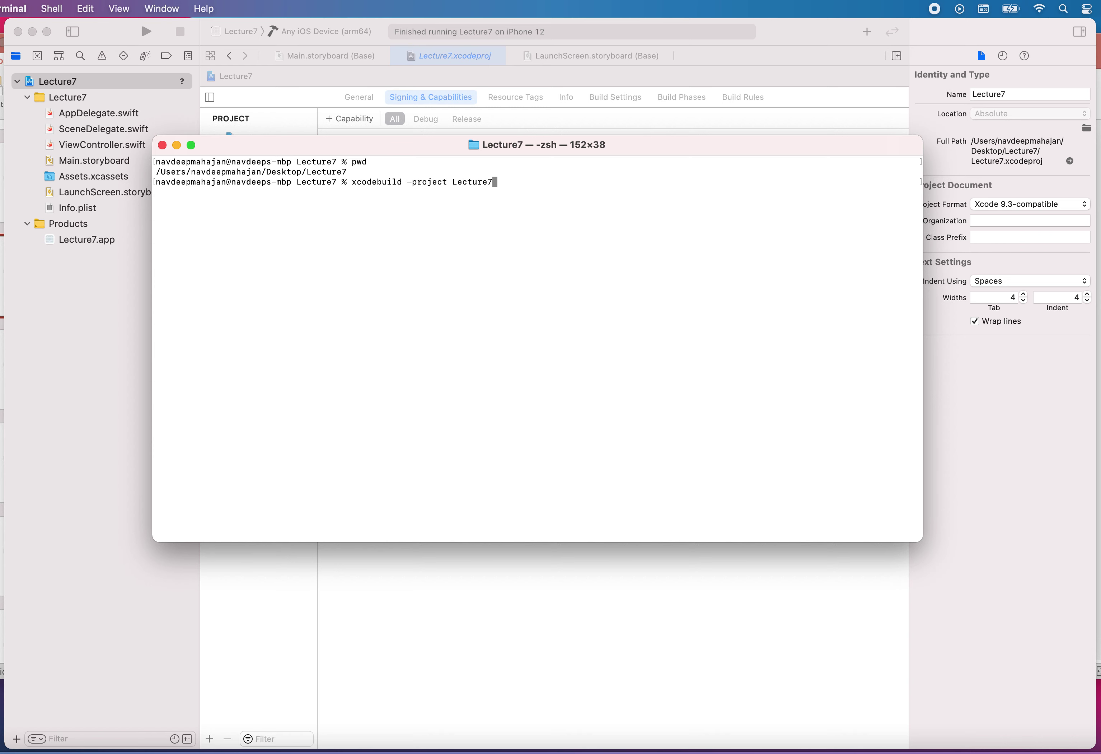
{"action": "type", "text": ".xc"}
{"action": "key", "text": "Tab"}
{"action": "key", "text": "BackSpace"}
{"action": "type", "text": "-scheme Lecture7 -a"}
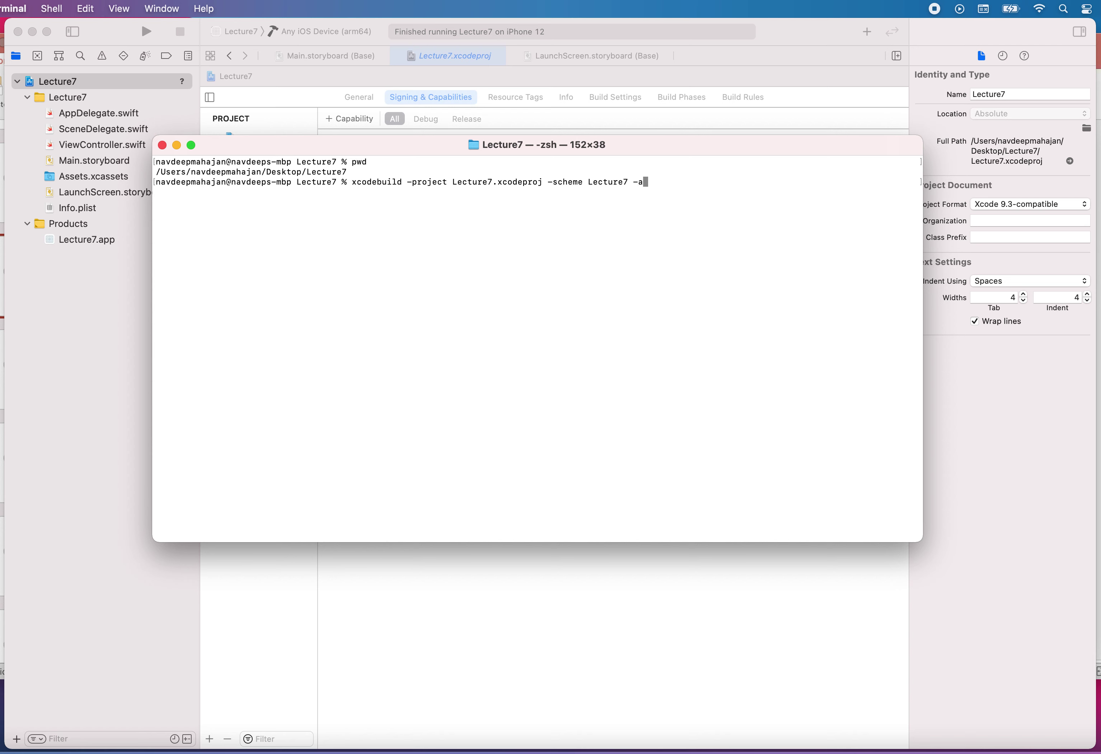
{"action": "type", "text": "rchivePath ./build/Lecture7."}
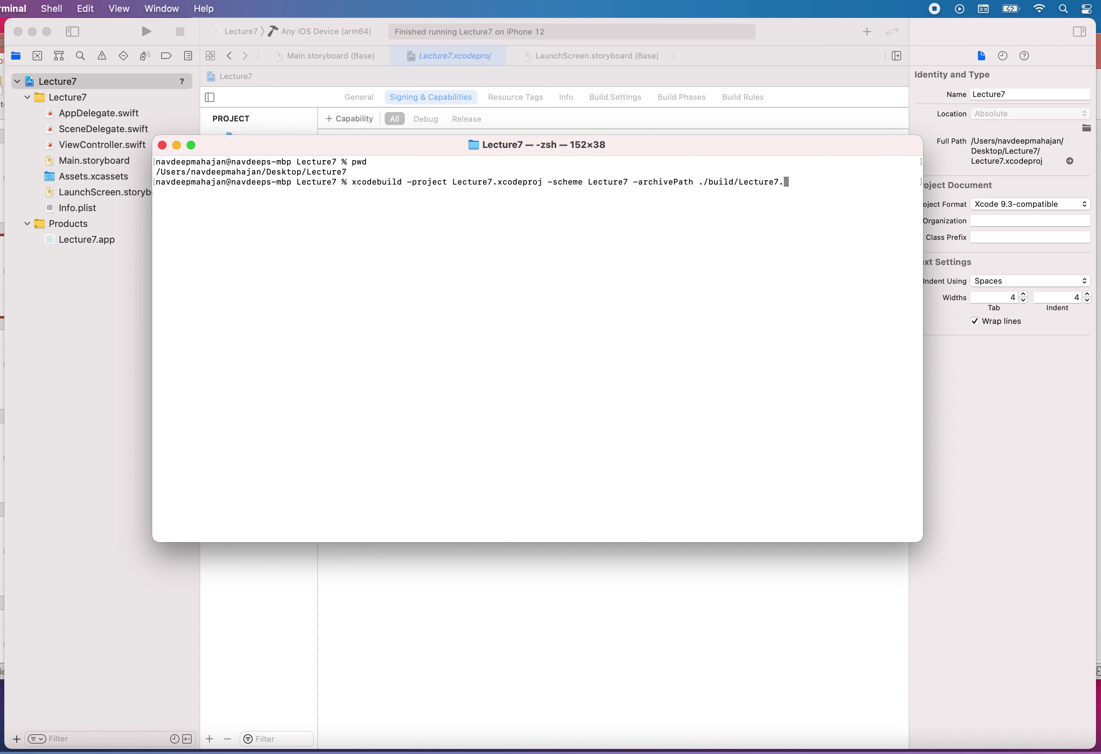
{"action": "type", "text": "xcarchive archice"}
{"action": "key", "text": "BackSpace"}
{"action": "key", "text": "BackSpace"}
{"action": "key", "text": "BackSpace"}
{"action": "type", "text": "ive"}
{"action": "key", "text": "Return"}
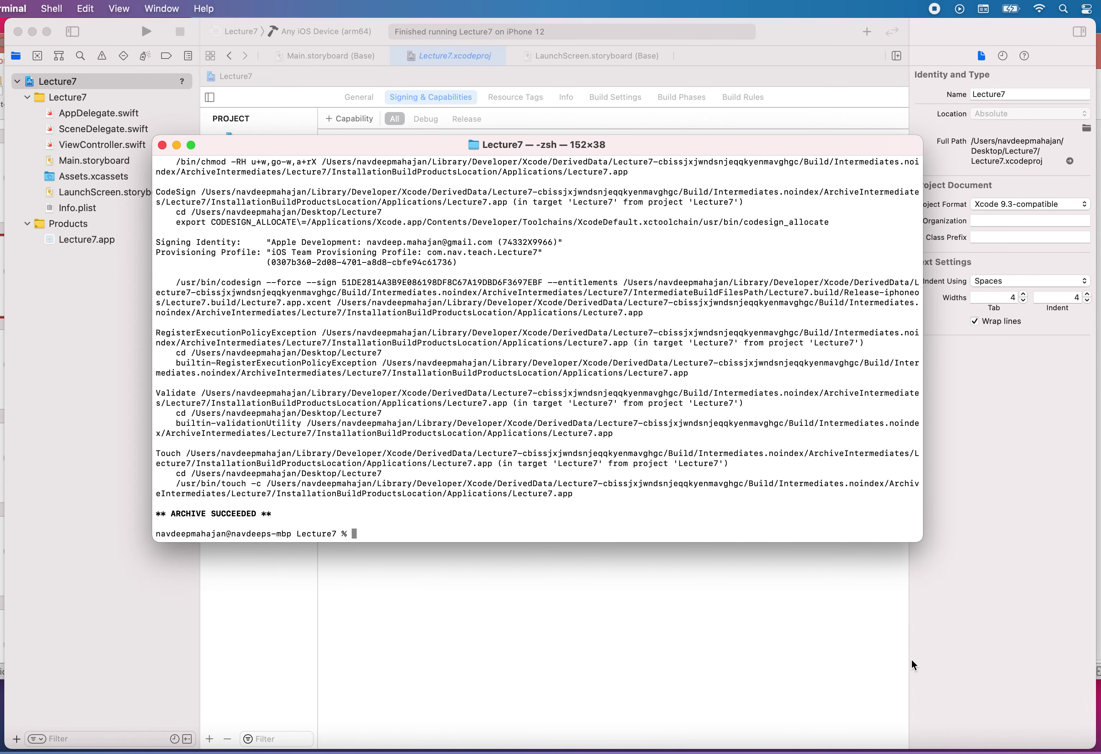
Step: Open the current directory in Finder with open ., close the old build window, and locate Lecture7.xcarchive in the build folder
{"action": "type", "text": "open ."}
{"action": "key", "text": "Return"}
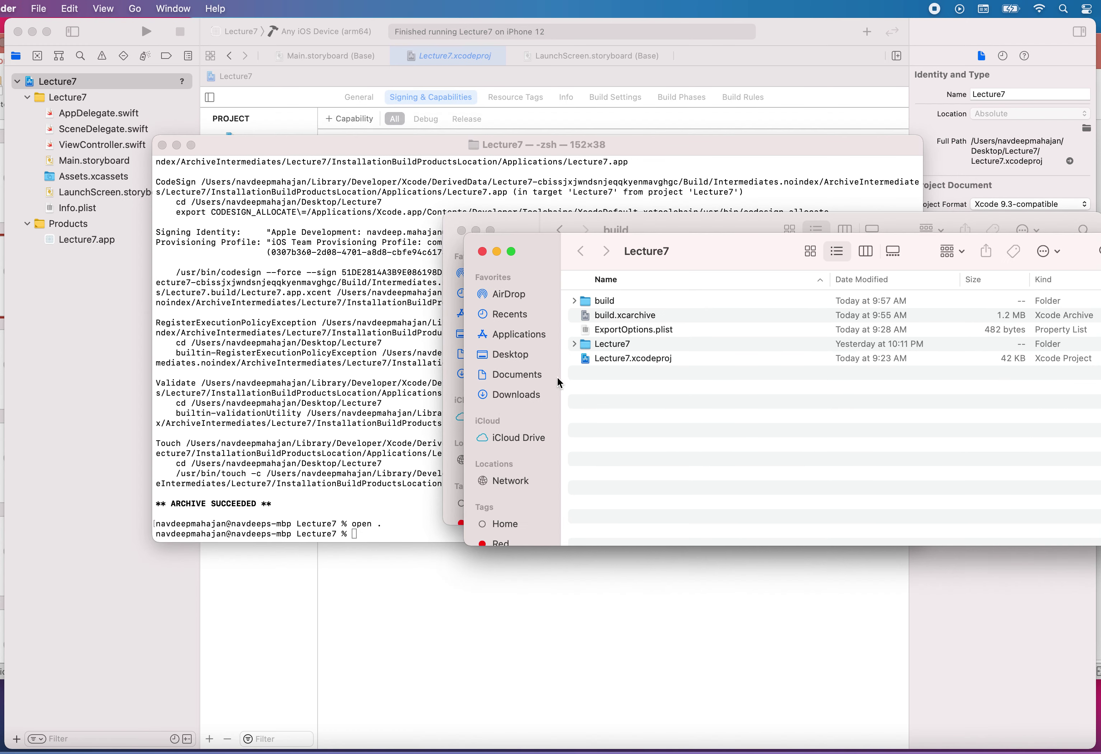
{"action": "left_click", "coordinate": [461, 230]}
{"action": "double_click", "coordinate": [599, 304]}
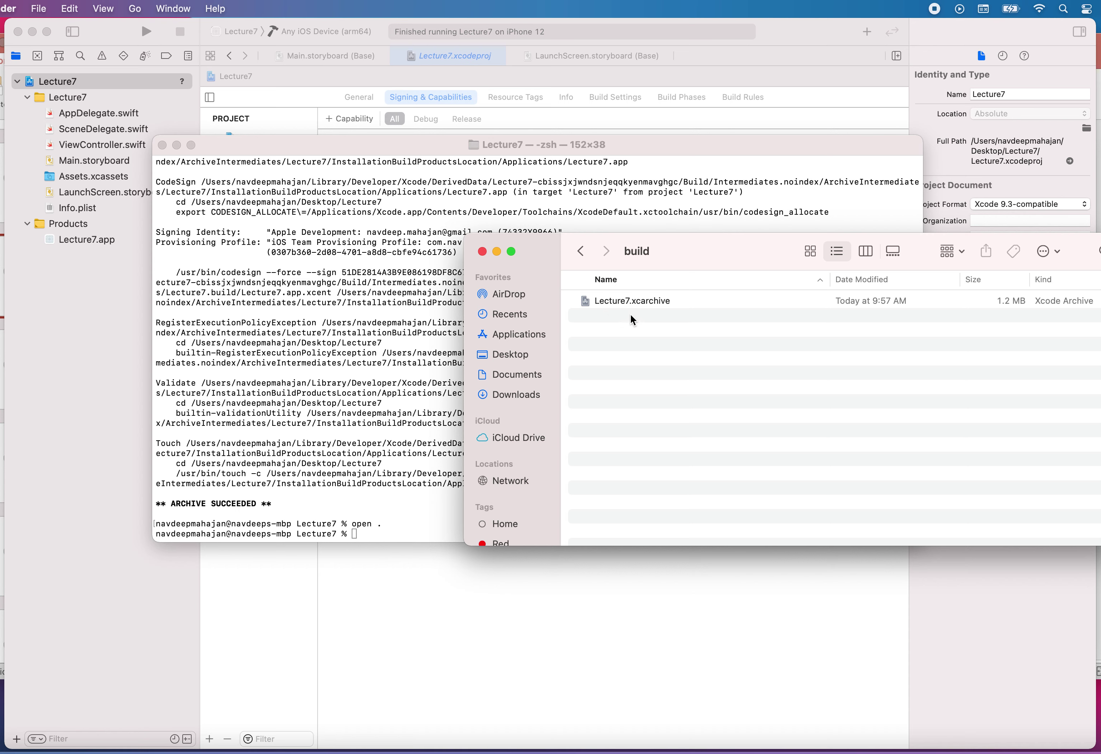
{"action": "left_click", "coordinate": [648, 305]}
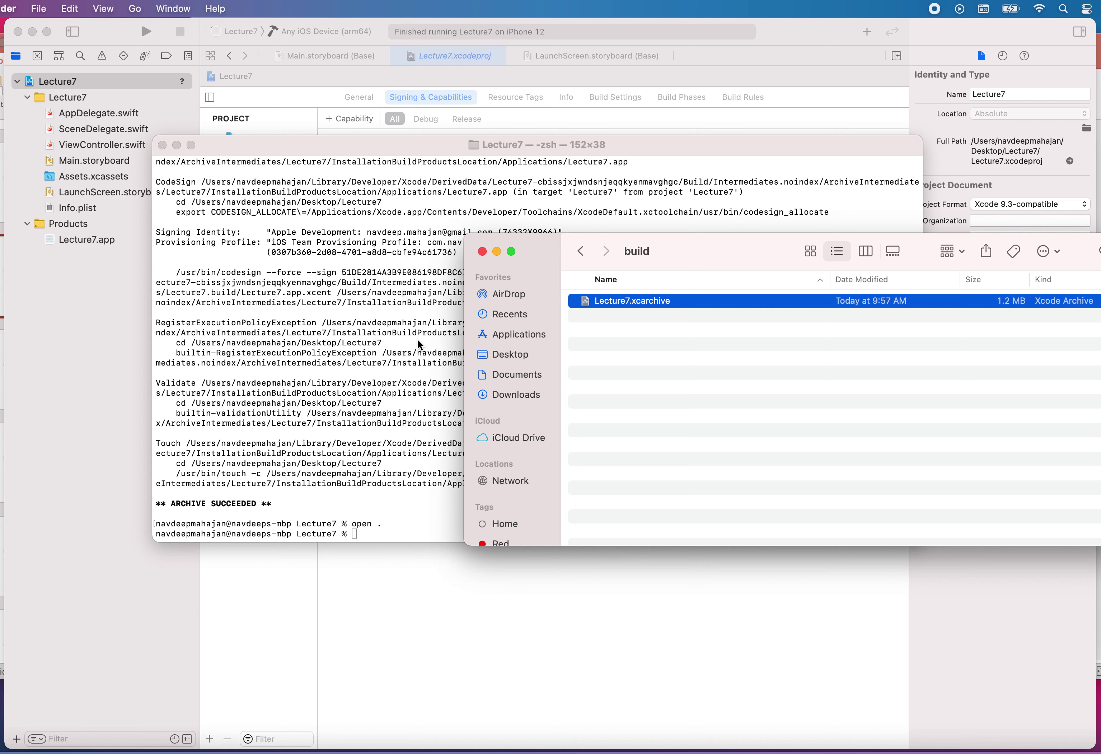
Step: Return to Terminal and display the export settings file with cat ExportOptions.plist
{"action": "left_click", "coordinate": [320, 358]}
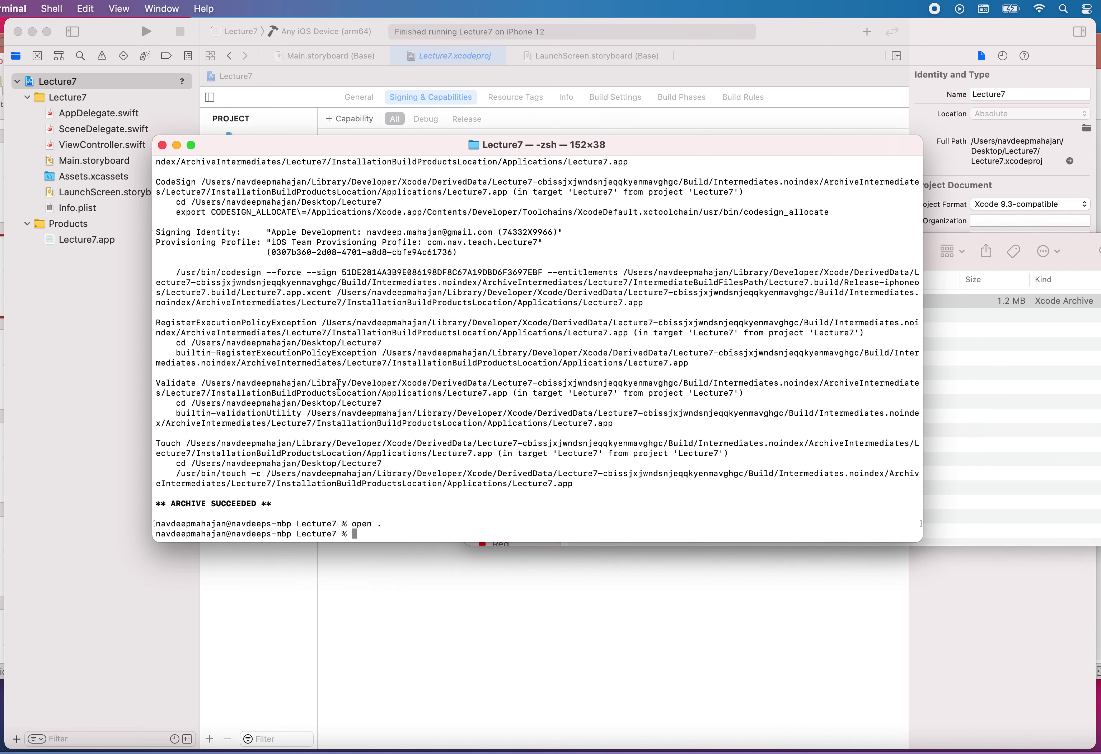
{"action": "type", "text": "cat Exp"}
{"action": "key", "text": "Tab"}
{"action": "key", "text": "Return"}
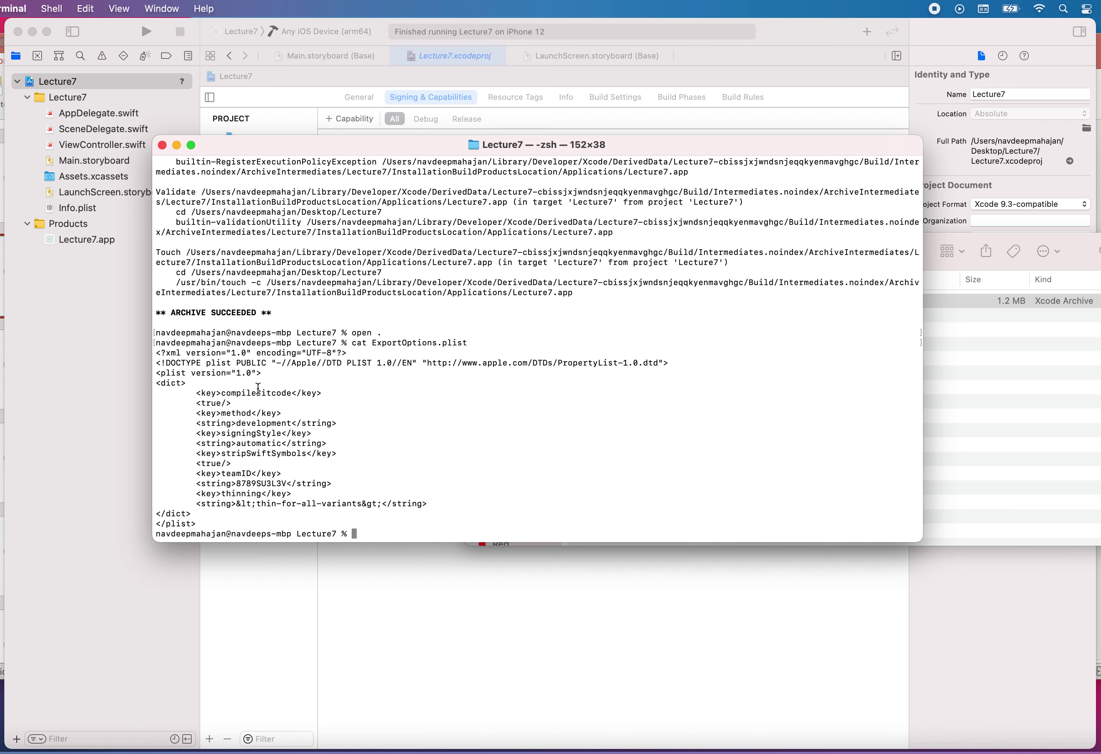
Step: Examine the bitcode, method, signing style, Swift symbol stripping and thinning entries of the displayed ExportOptions.plist
{"action": "double_click", "coordinate": [258, 390]}
{"action": "double_click", "coordinate": [241, 421]}
{"action": "double_click", "coordinate": [240, 413]}
{"action": "double_click", "coordinate": [242, 422]}
{"action": "left_click", "coordinate": [245, 431]}
{"action": "double_click", "coordinate": [246, 433]}
{"action": "double_click", "coordinate": [255, 443]}
{"action": "double_click", "coordinate": [280, 454]}
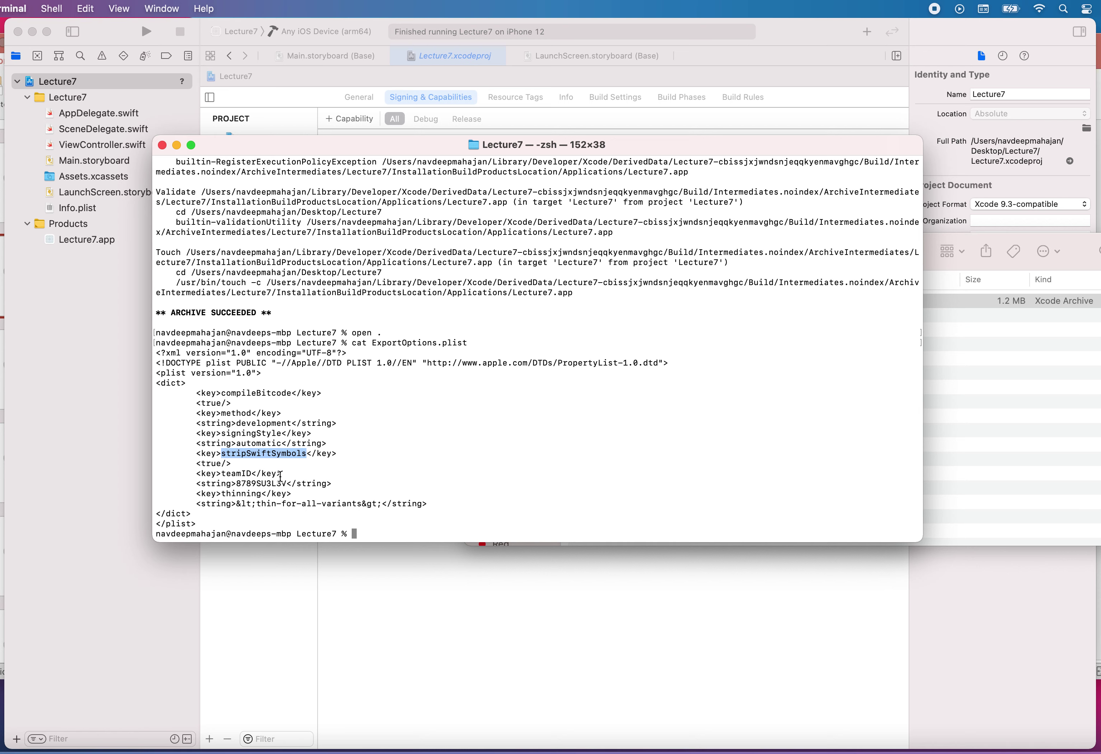
{"action": "double_click", "coordinate": [253, 502]}
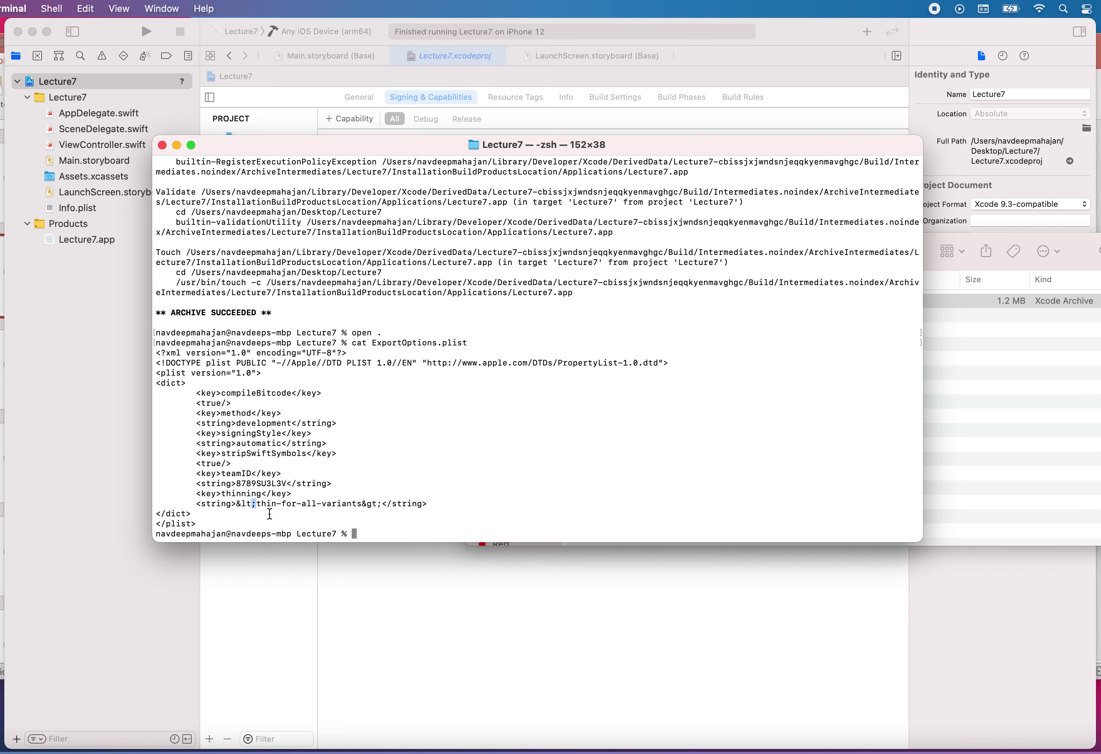
{"action": "triple_click", "coordinate": [237, 497]}
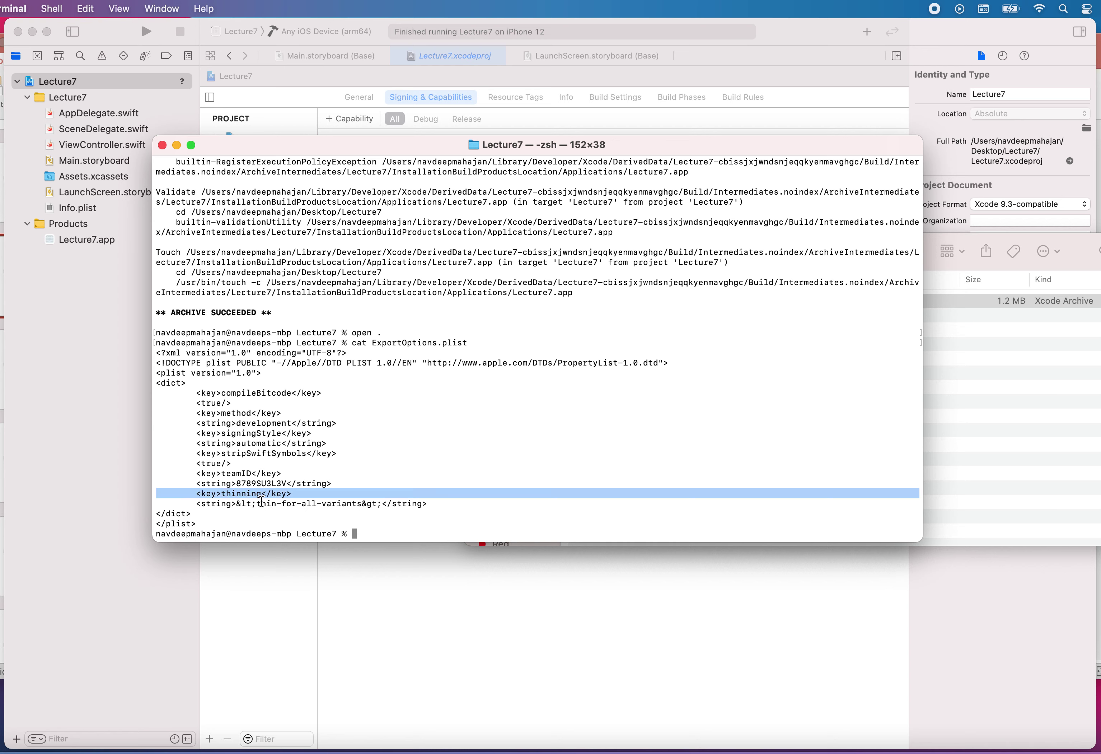
{"action": "double_click", "coordinate": [320, 503]}
{"action": "double_click", "coordinate": [314, 504]}
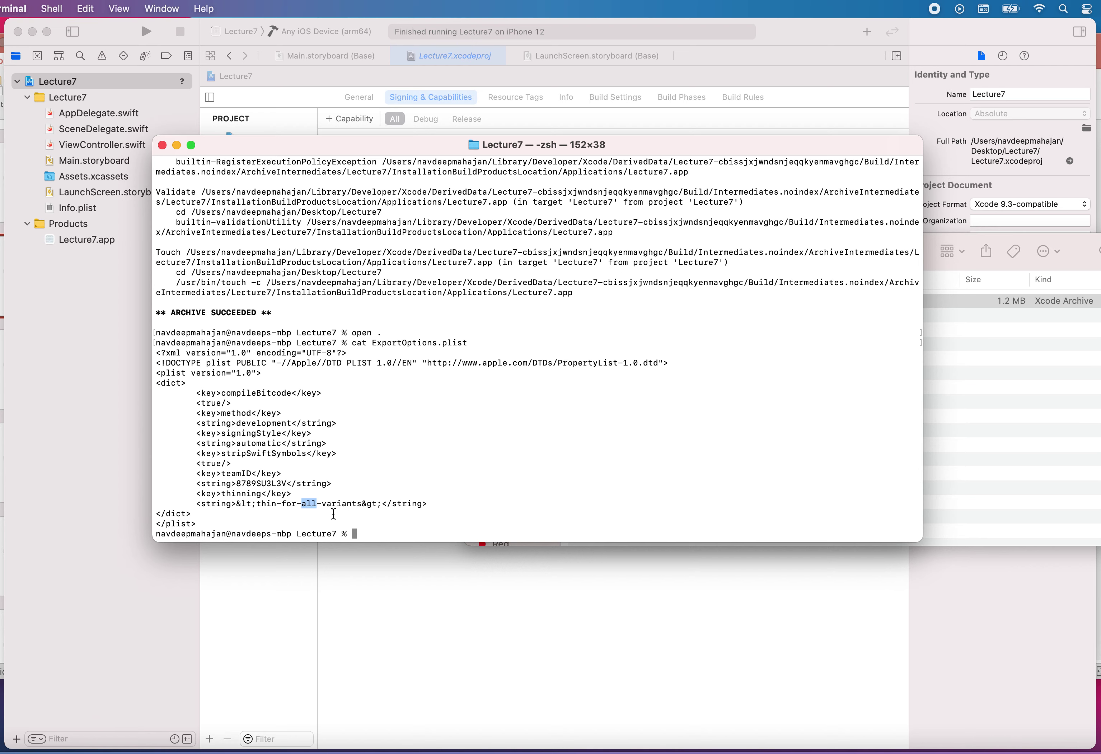
Step: Export the archive with xcodebuild -exportArchive -archivePath ./build/Lecture7.xcarchive -exportPath ./build -exportOptionsPlist ExportOptions.plist
{"action": "key", "text": "Return"}
{"action": "key", "text": "Return"}
{"action": "key", "text": "Return"}
{"action": "key", "text": "Return"}
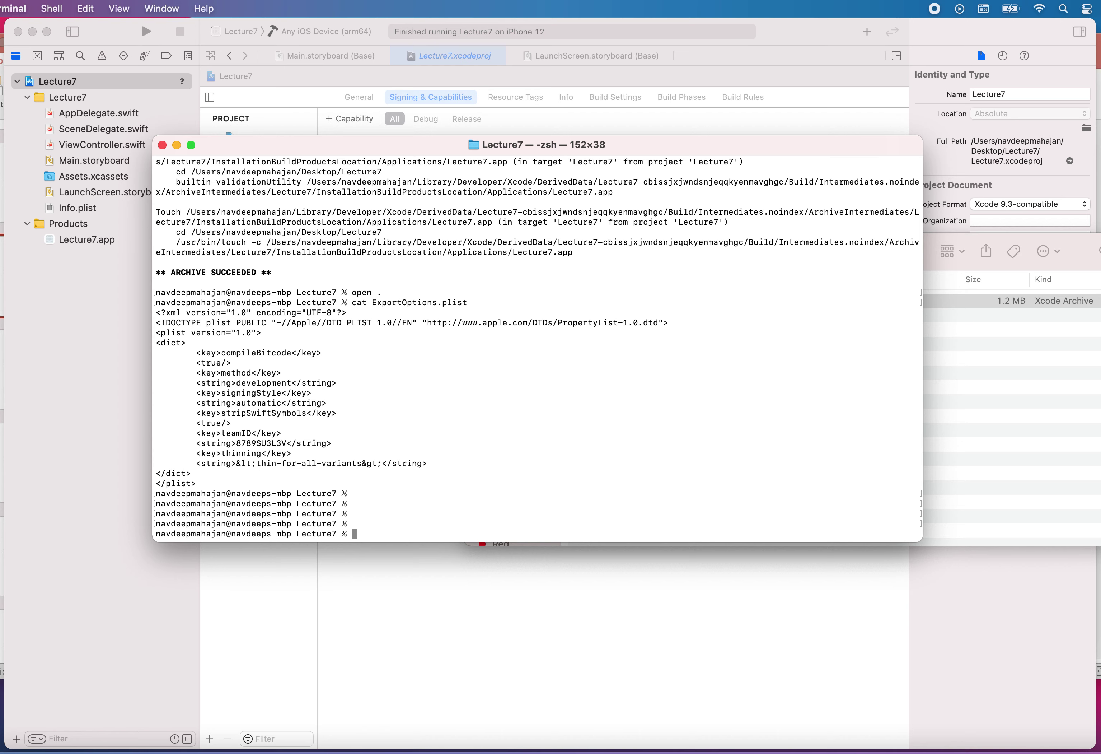
{"action": "type", "text": "xcodebuild -exportArchive -archivePath "}
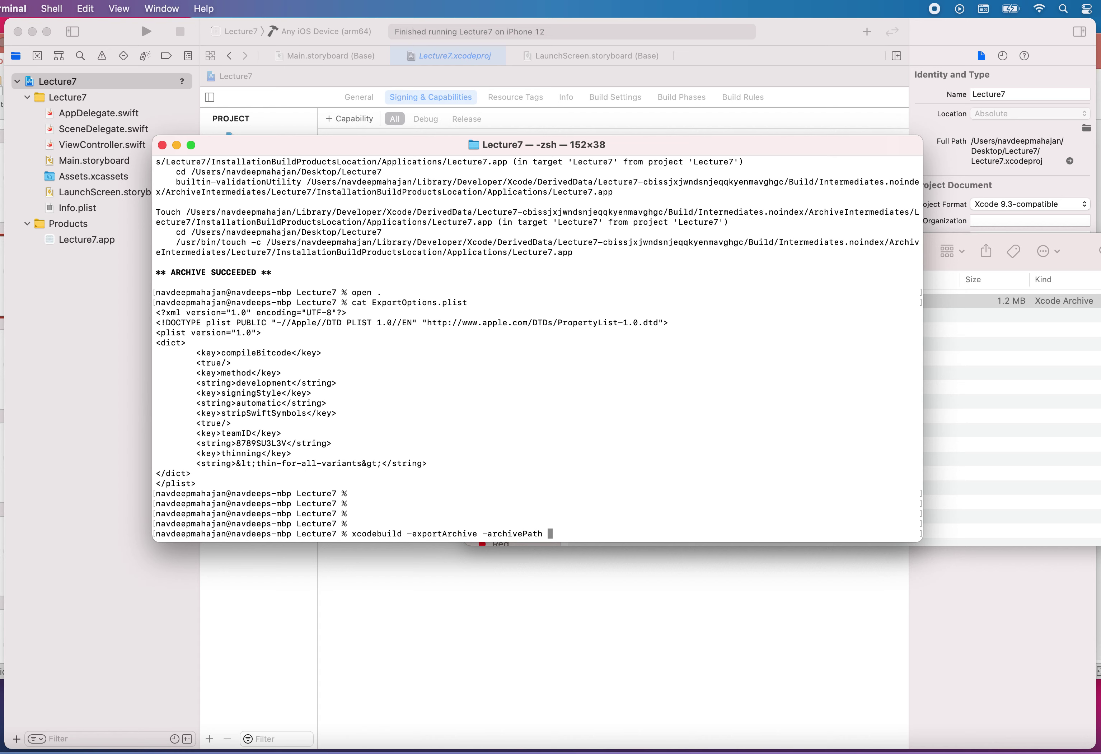
{"action": "type", "text": "./build/L"}
{"action": "key", "text": "Tab"}
{"action": "key", "text": "BackSpace"}
{"action": "type", "text": "-exportPath ./build"}
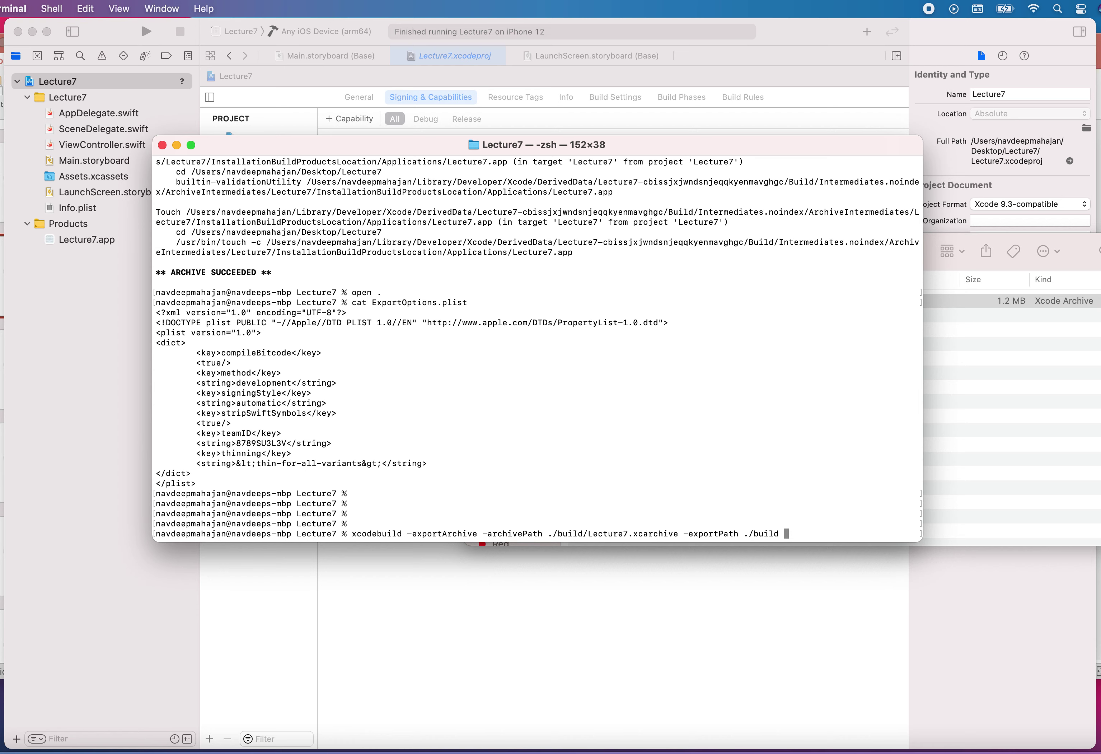
{"action": "type", "text": " -exportOptionsPlist ExportOptions.plist"}
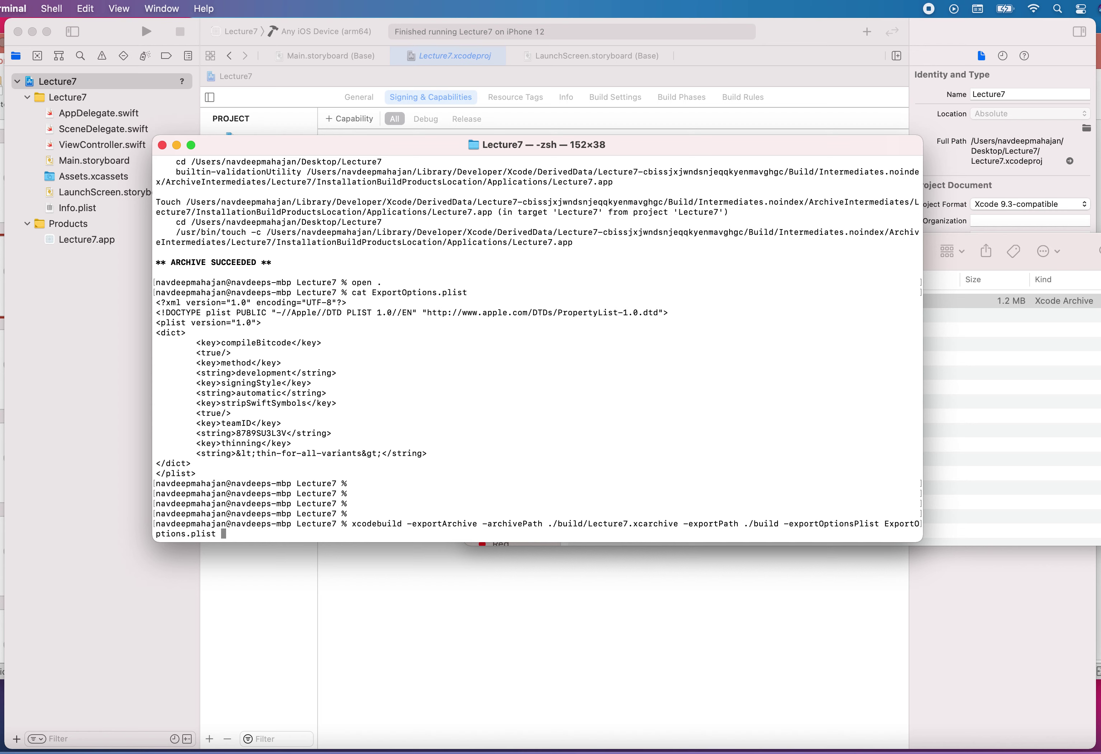
{"action": "key", "text": "Return"}
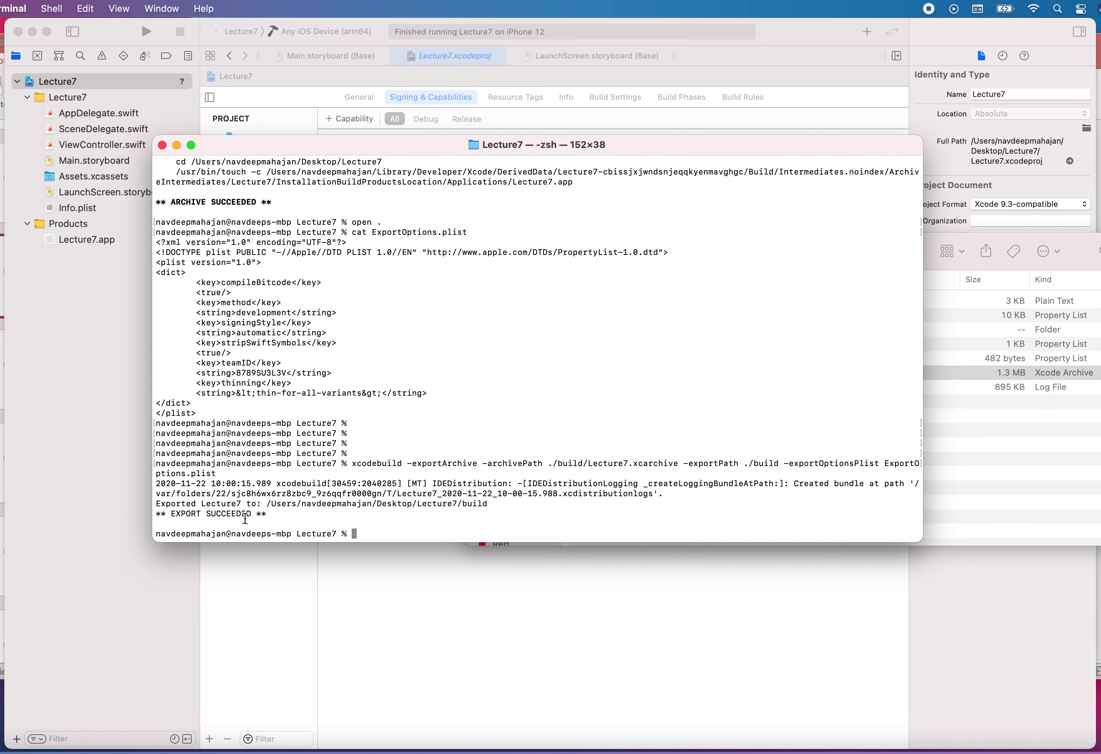
Step: Open the project directory in Finder with open . and review App Thinning Size Report.txt from the build folder
{"action": "type", "text": "open ."}
{"action": "key", "text": "Return"}
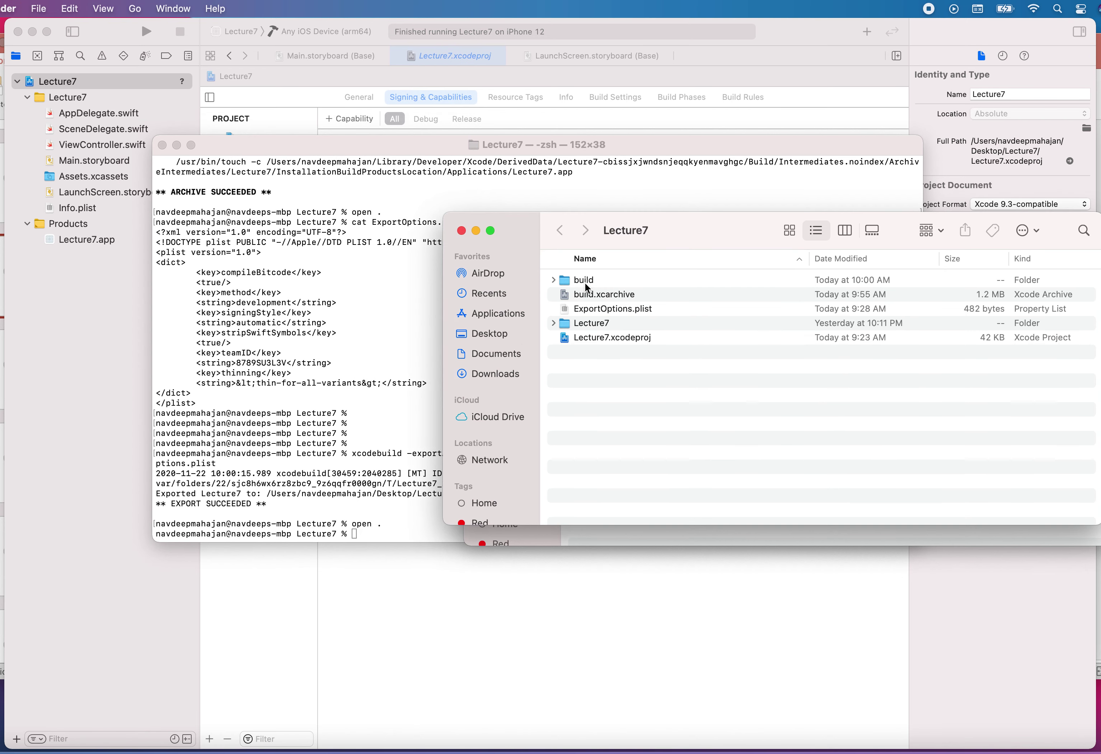
{"action": "double_click", "coordinate": [586, 287]}
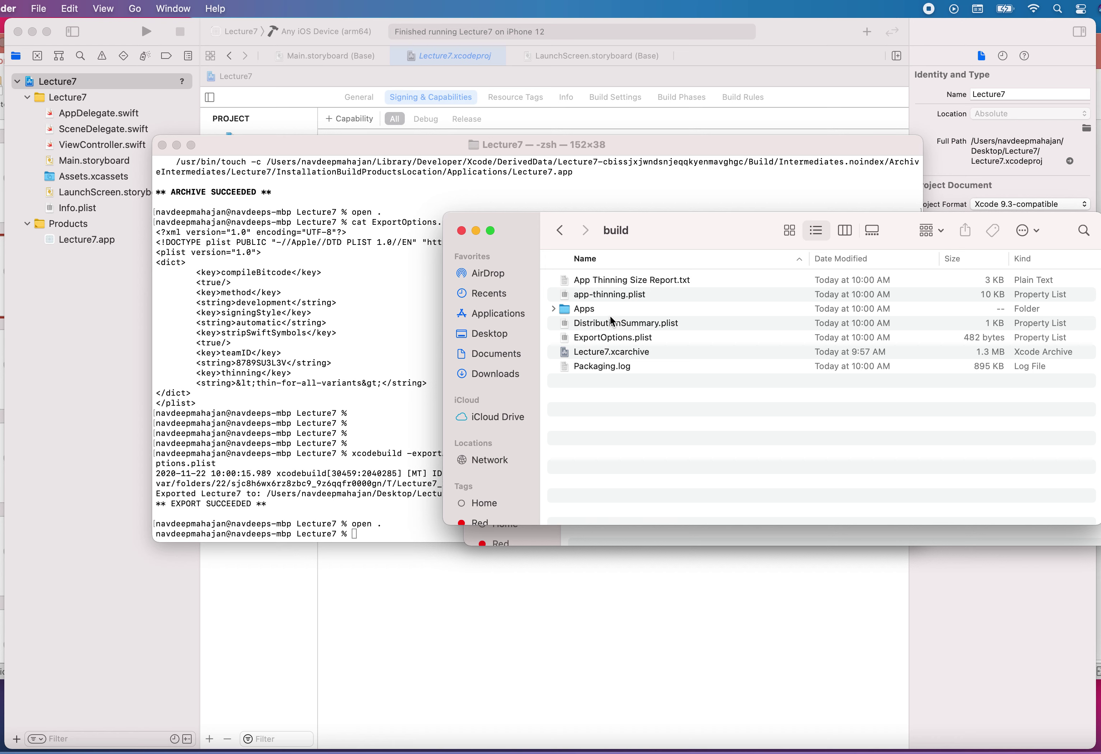
{"action": "double_click", "coordinate": [623, 278]}
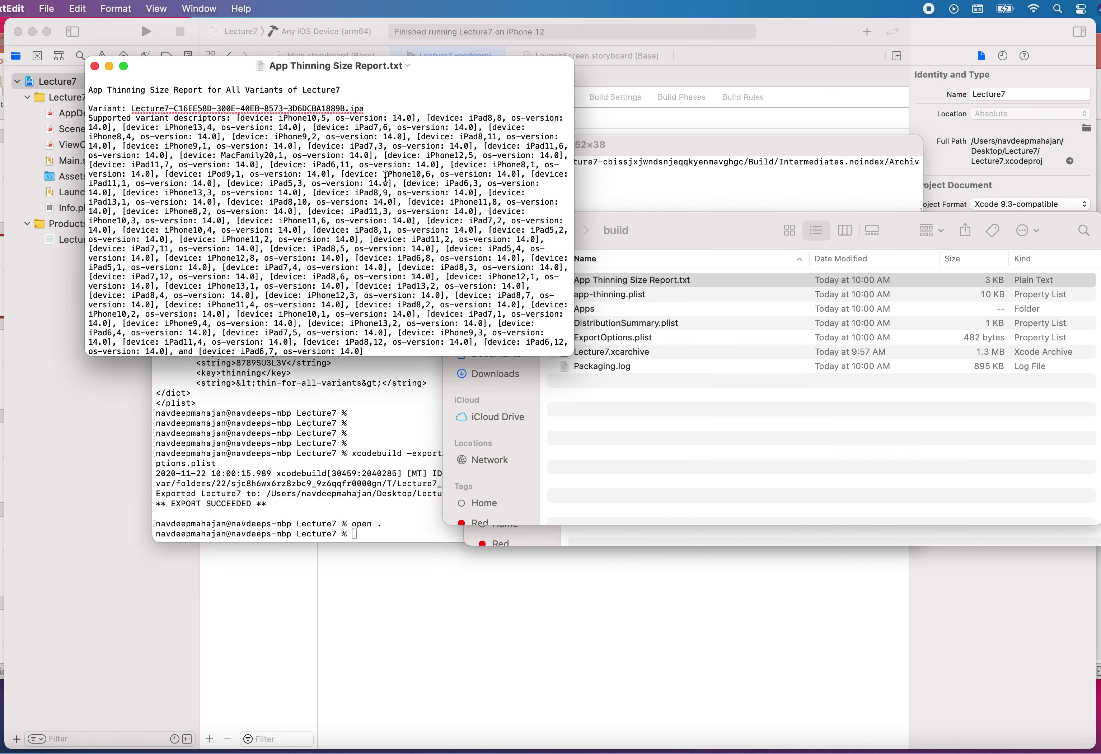
{"action": "left_click_drag", "start_coordinate": [391, 117], "coordinate": [443, 245]}
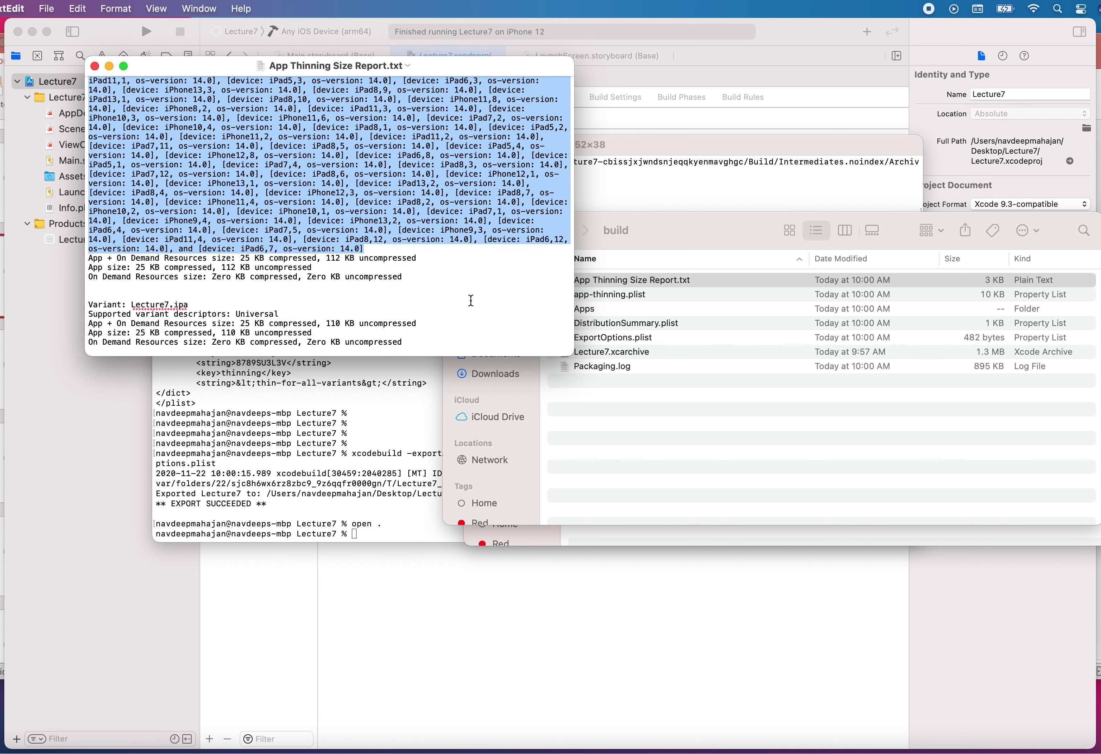
{"action": "left_click", "coordinate": [620, 431]}
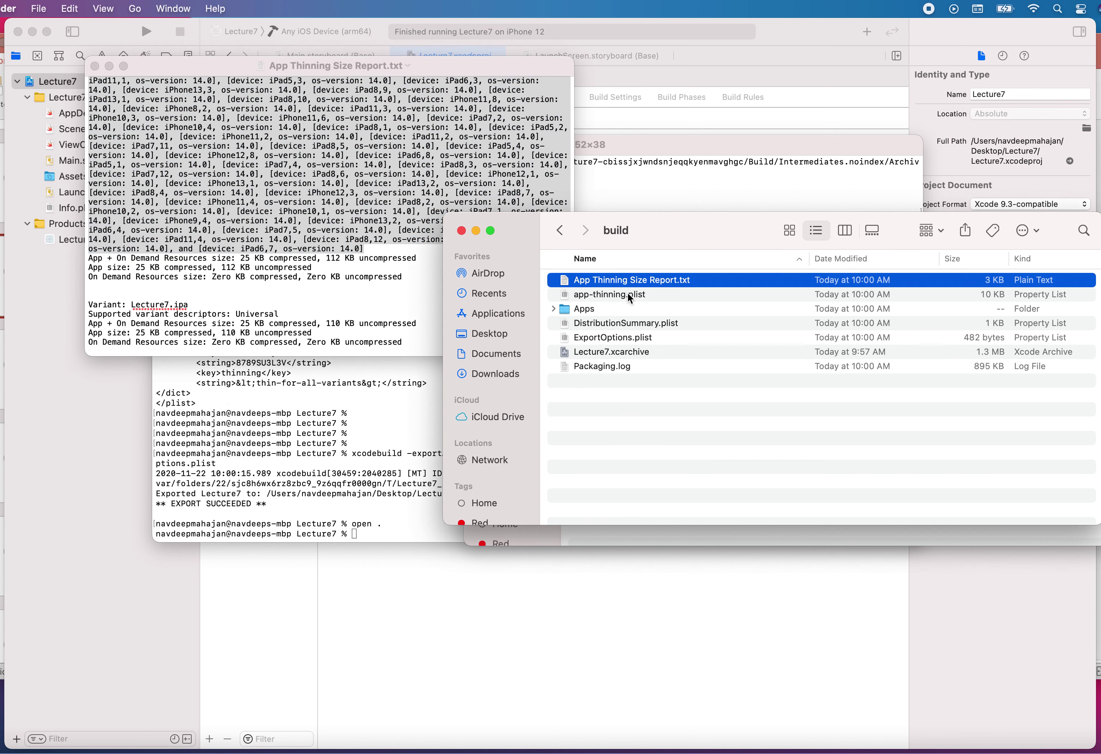
Step: View app-thinning.plist in Xcode, expand variants and both .ipa entries to inspect their sizes, and return to Finder
{"action": "key", "text": "super+Tab"}
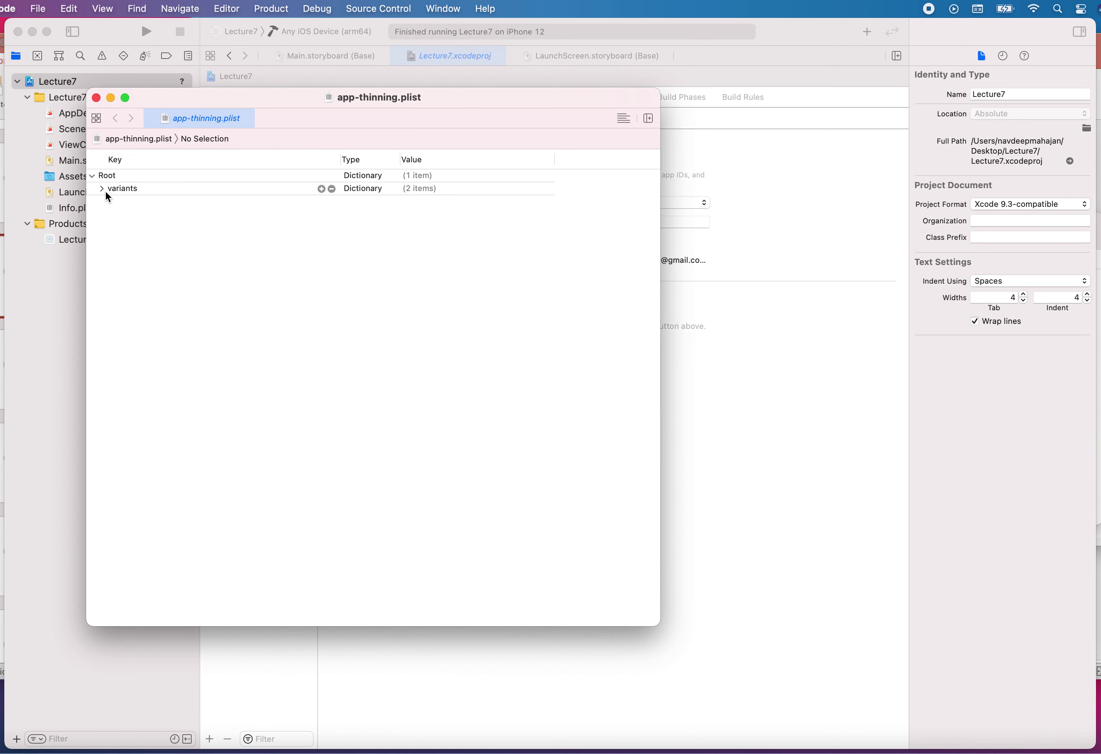
{"action": "left_click", "coordinate": [102, 189]}
{"action": "left_click", "coordinate": [113, 214]}
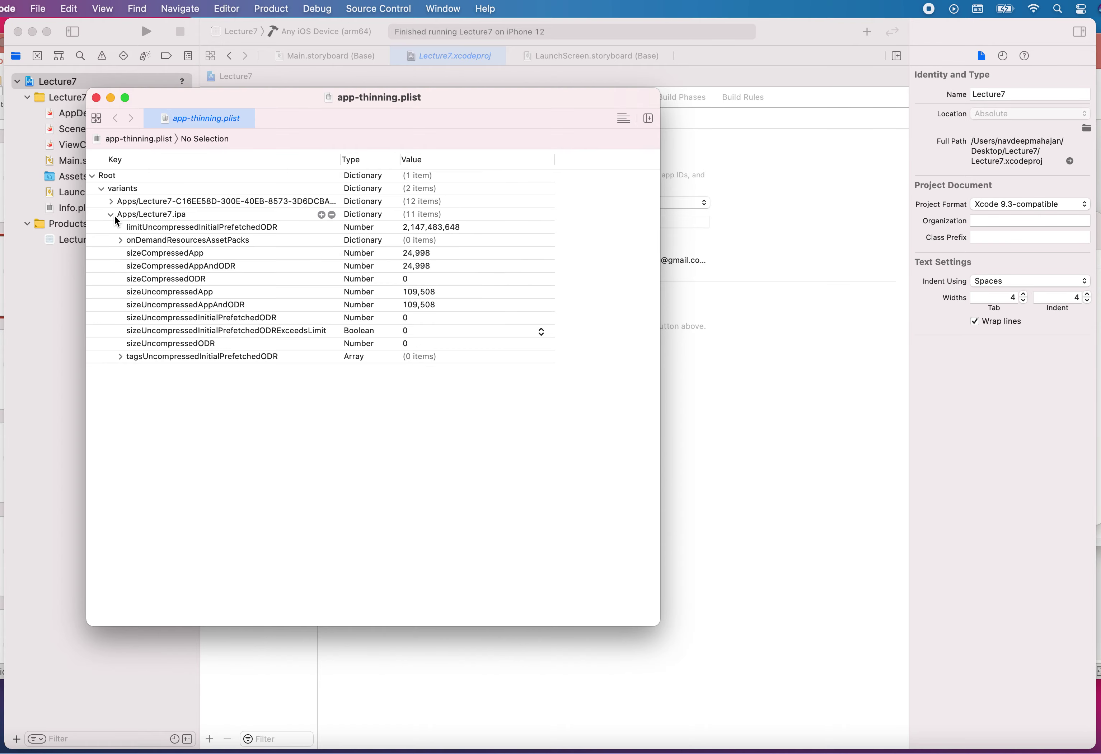
{"action": "left_click", "coordinate": [111, 202]}
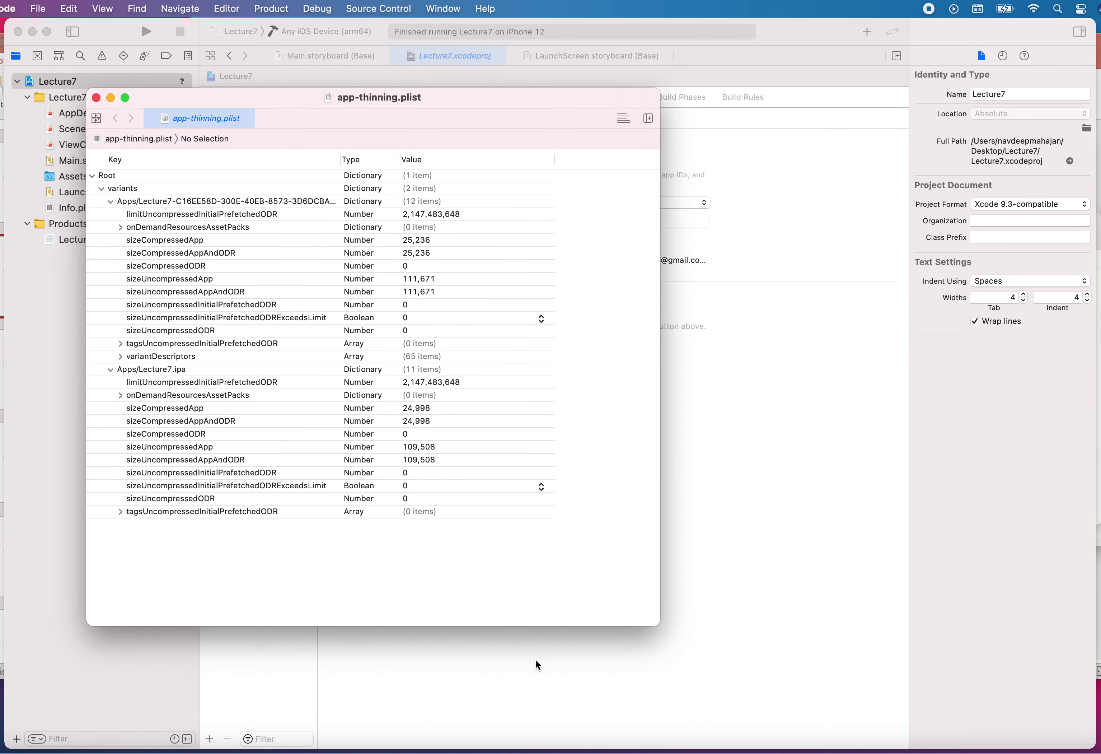
{"action": "left_click", "coordinate": [10, 750]}
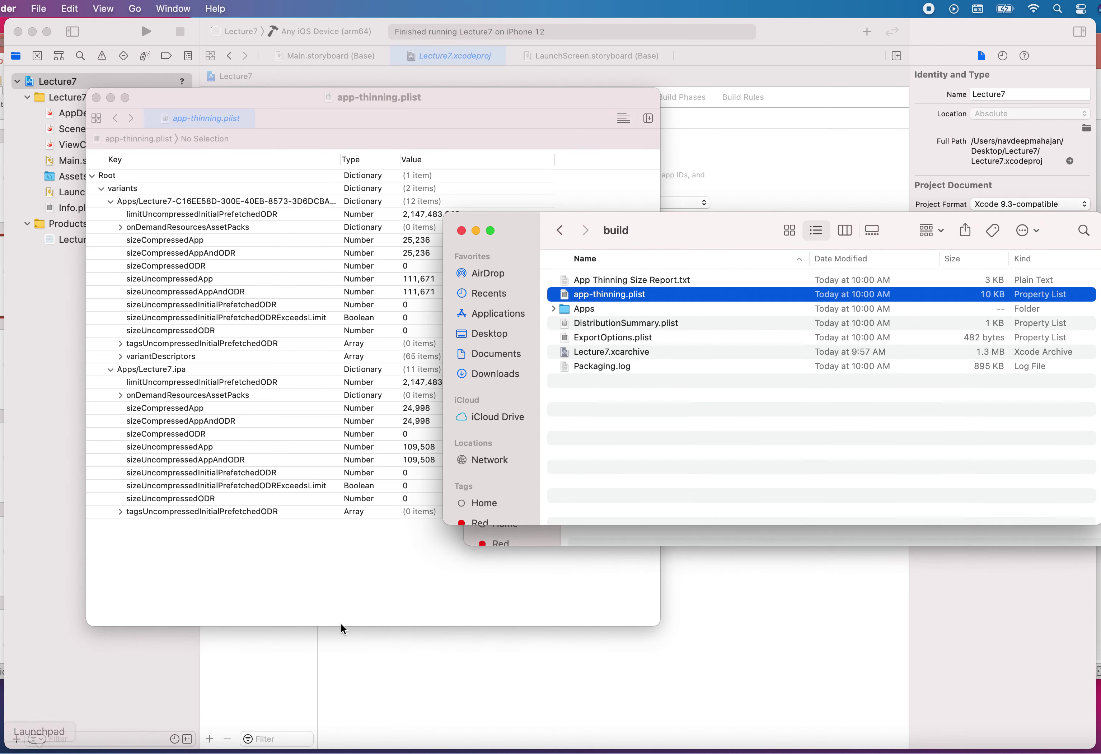
Step: Locate DistributionSummary.plist in the build folder, view Packaging.log, and return to the folder
{"action": "left_click", "coordinate": [608, 325]}
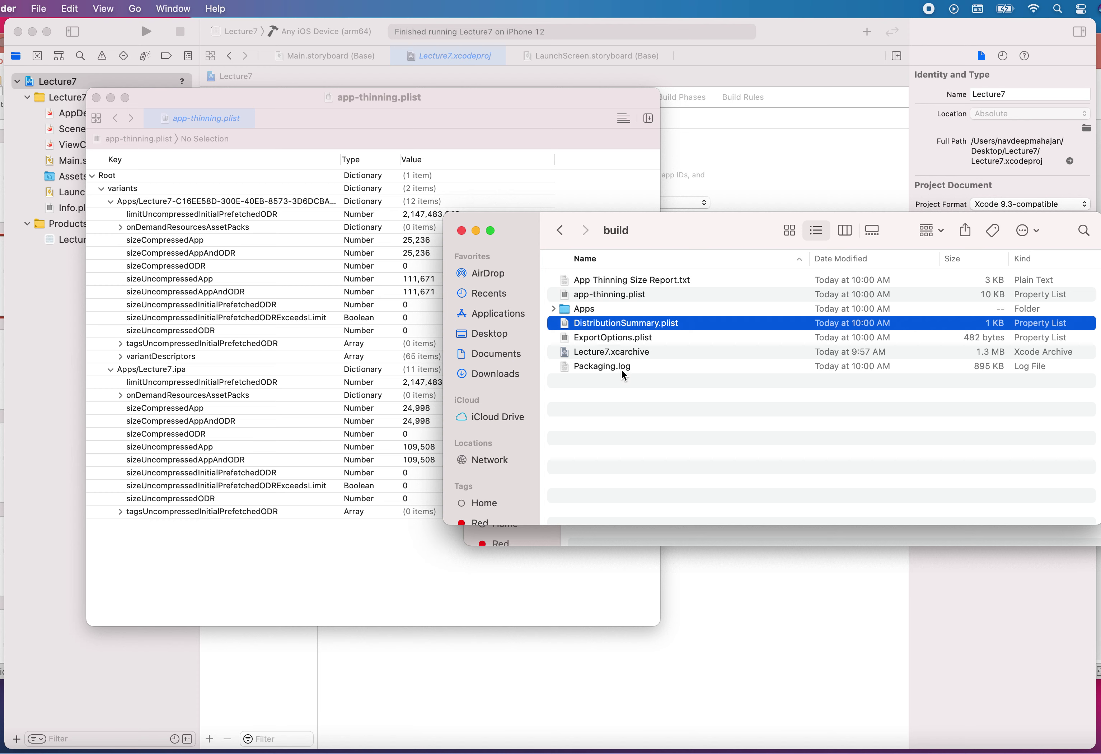
{"action": "double_click", "coordinate": [620, 368]}
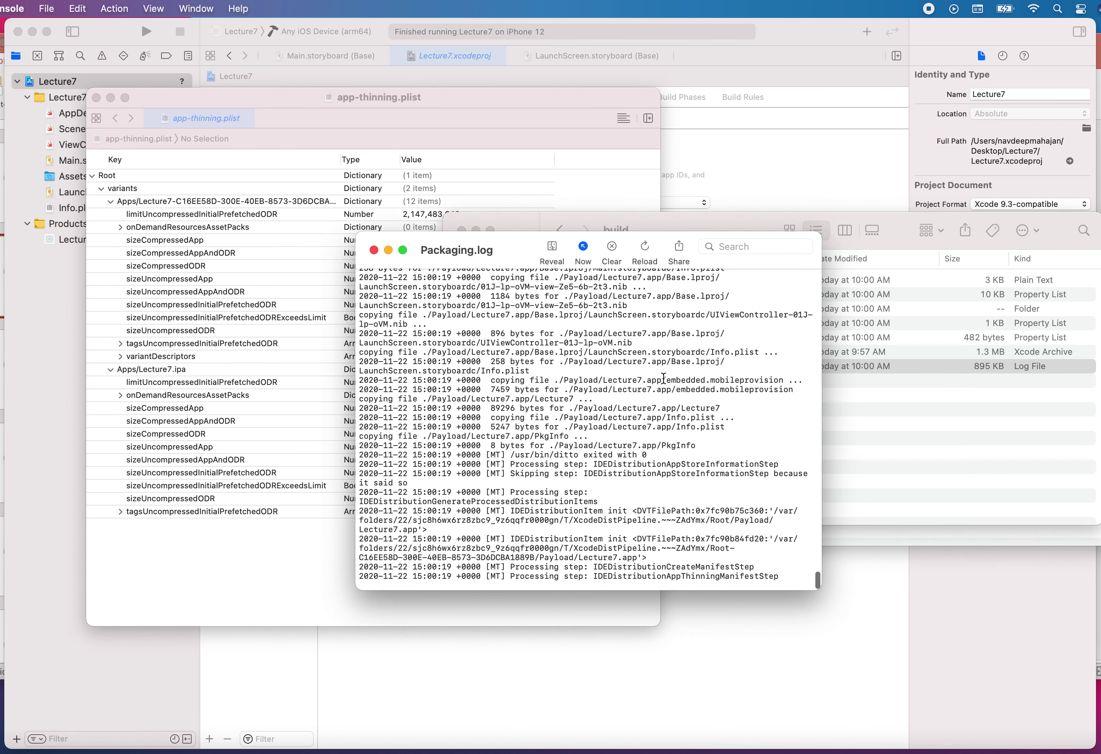
{"action": "left_click", "coordinate": [913, 445]}
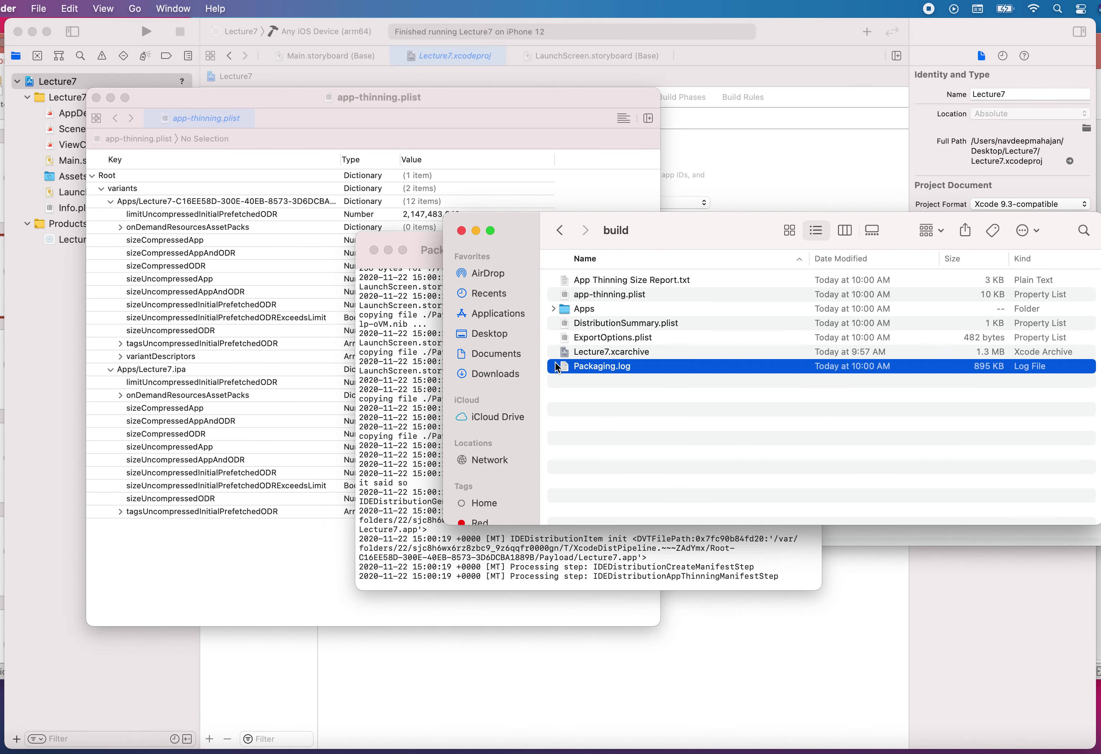
Step: Open the Apps folder inside build and select the exported Lecture7.ipa
{"action": "left_click", "coordinate": [584, 310]}
{"action": "double_click", "coordinate": [584, 309]}
{"action": "left_click", "coordinate": [593, 299]}
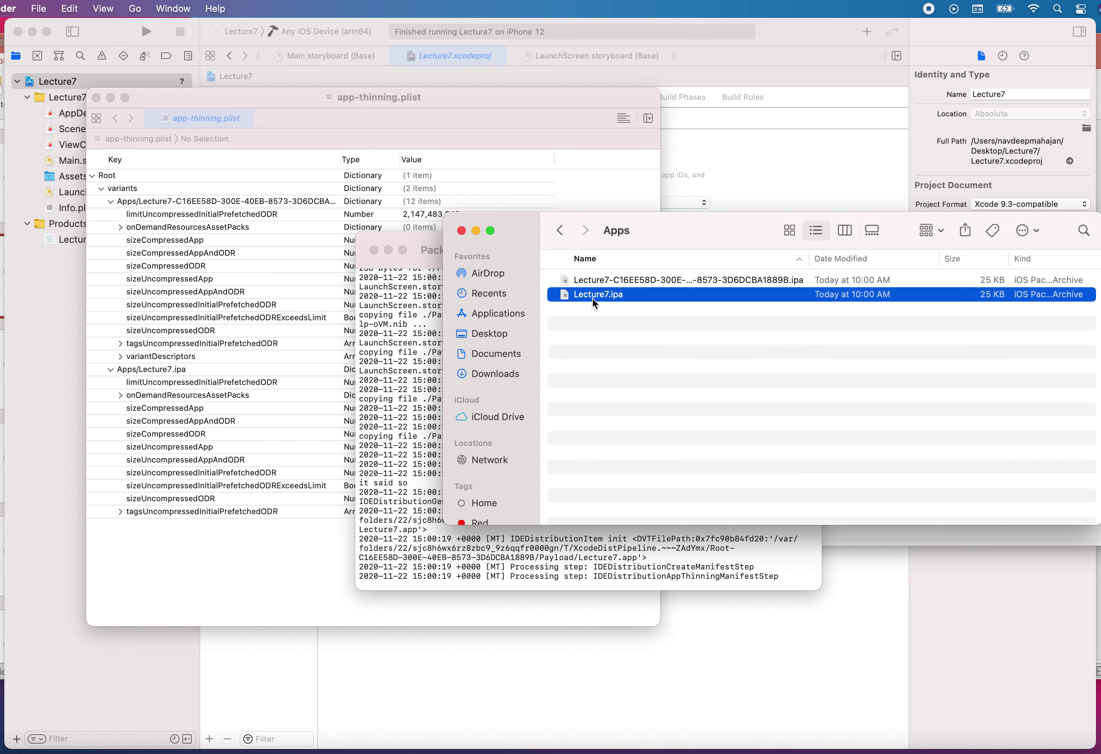